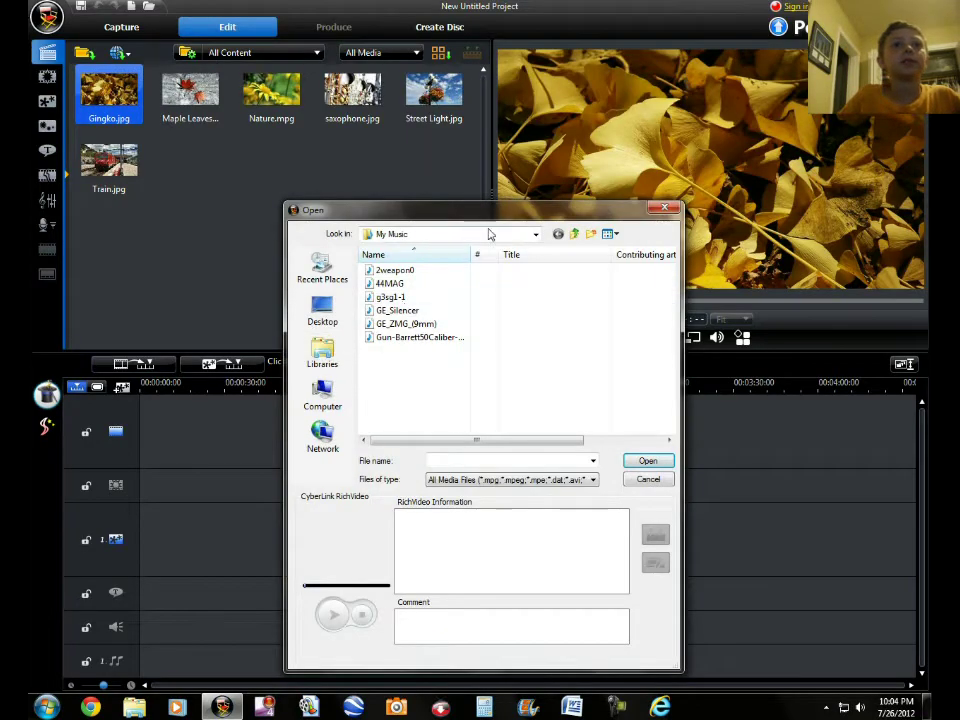
Import the video mp3playerben 006 from the 2011-12-30 mp3playerben folder in My Videos into the media library.
left_click(497, 234)
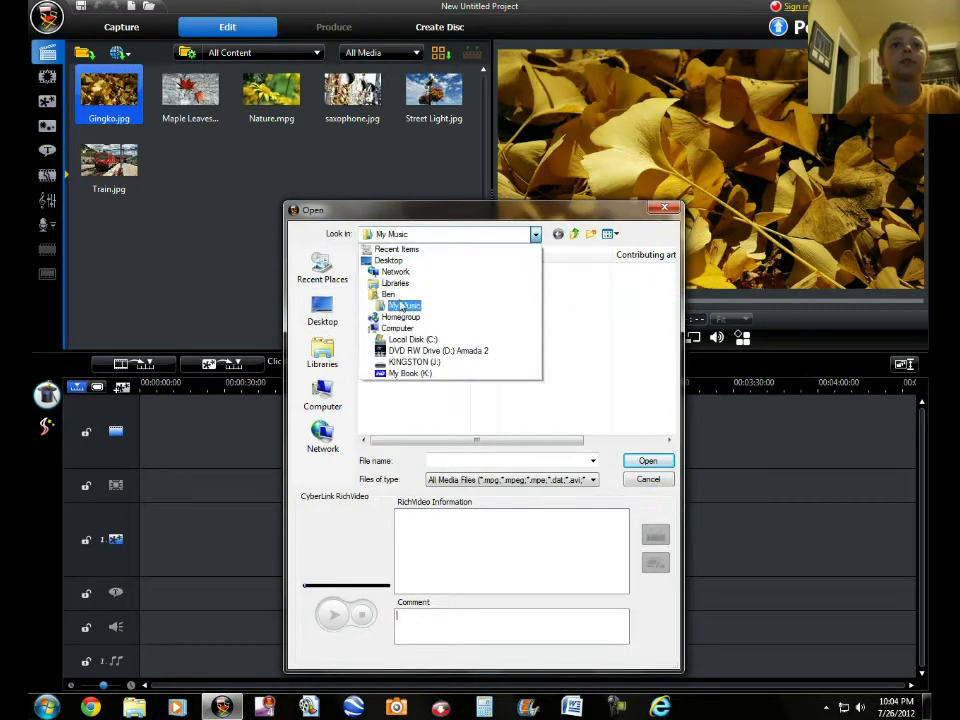
left_click(389, 294)
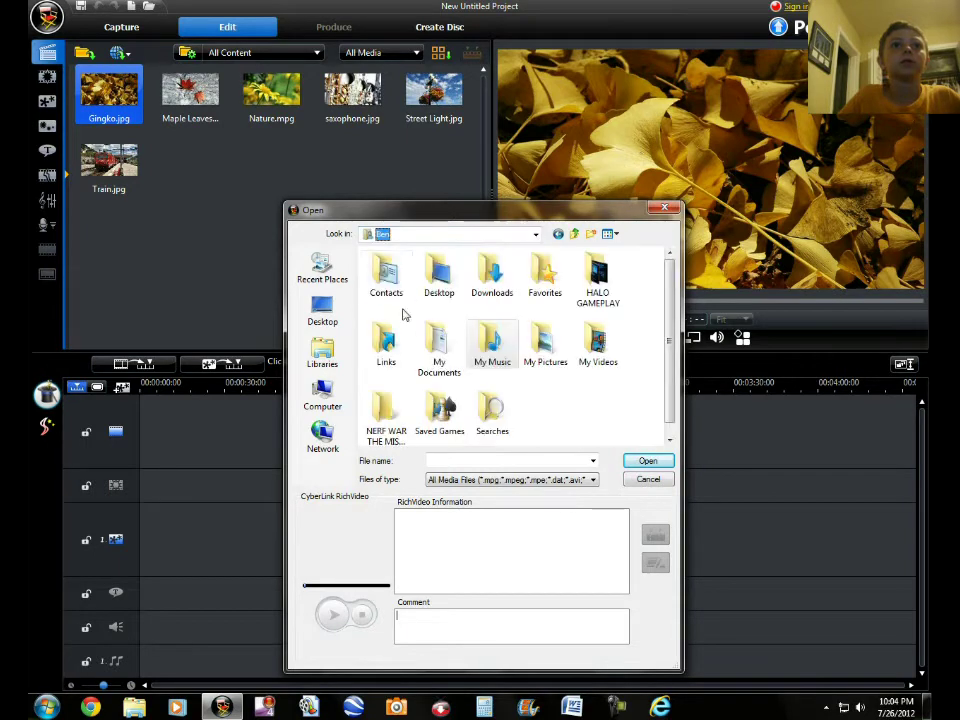
double_click(439, 345)
left_click(558, 234)
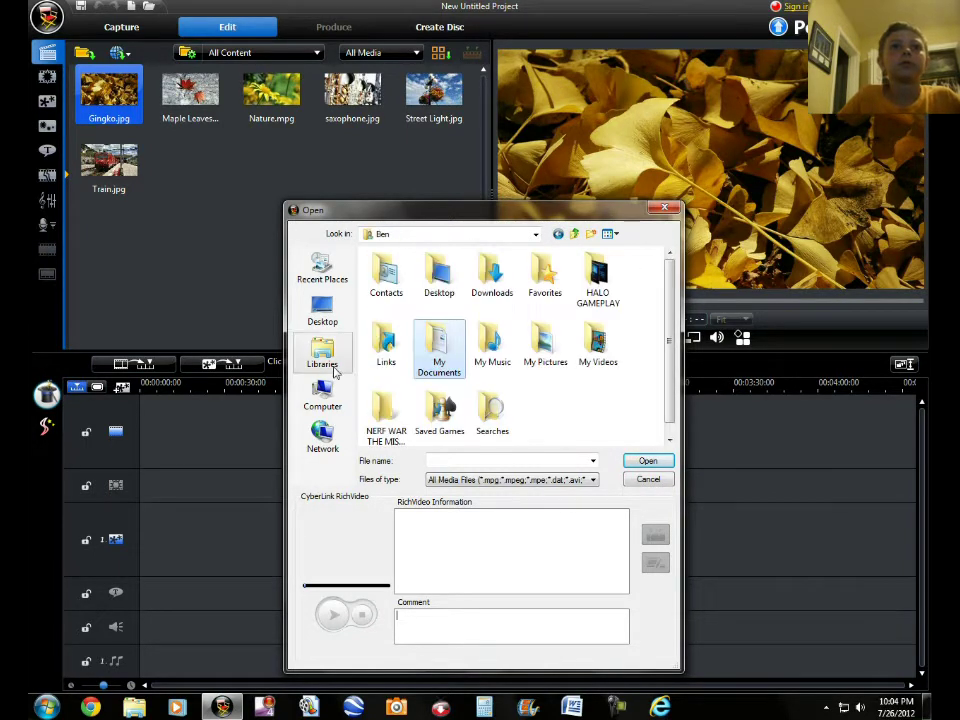
double_click(590, 345)
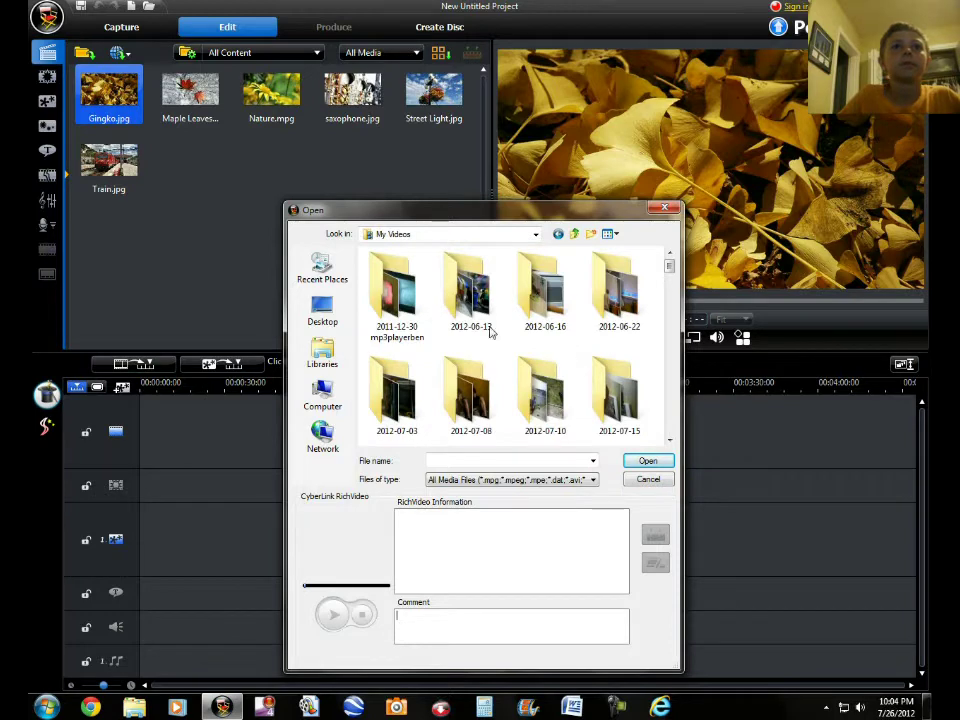
double_click(395, 295)
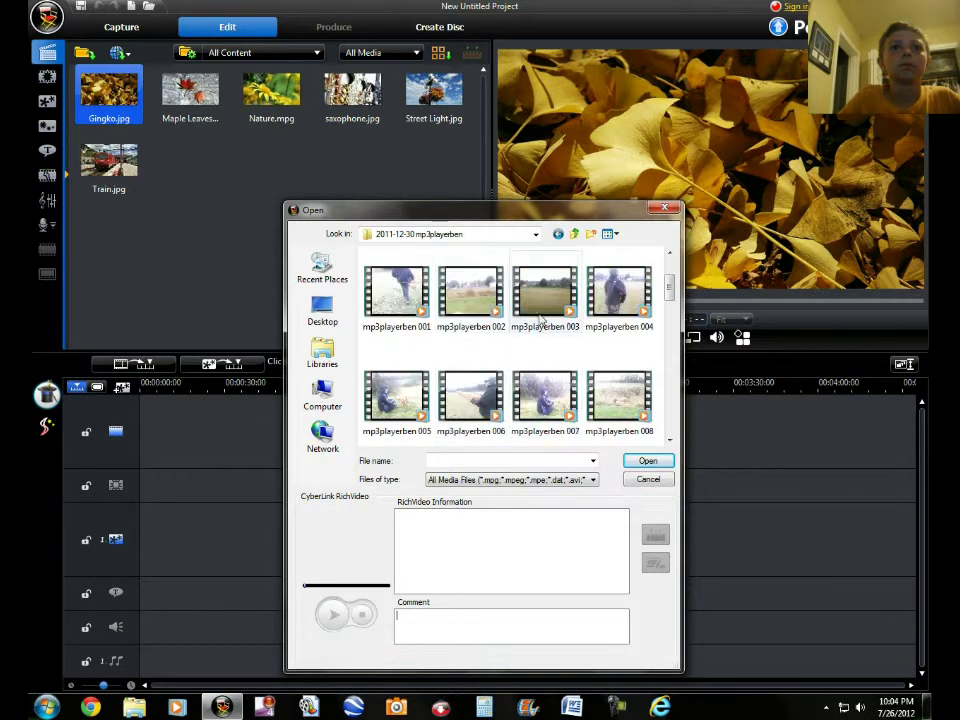
scroll(540, 365, "down", 1)
double_click(474, 300)
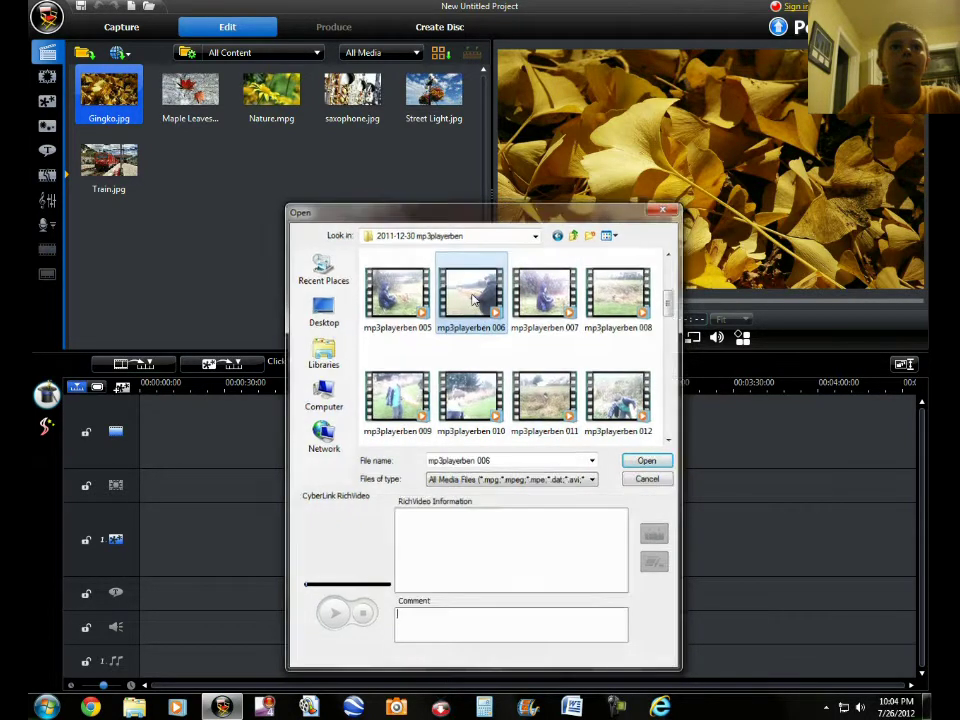
Import the image muzzle flash side 2 from My Pictures into the media library.
left_click(86, 54)
left_click(100, 71)
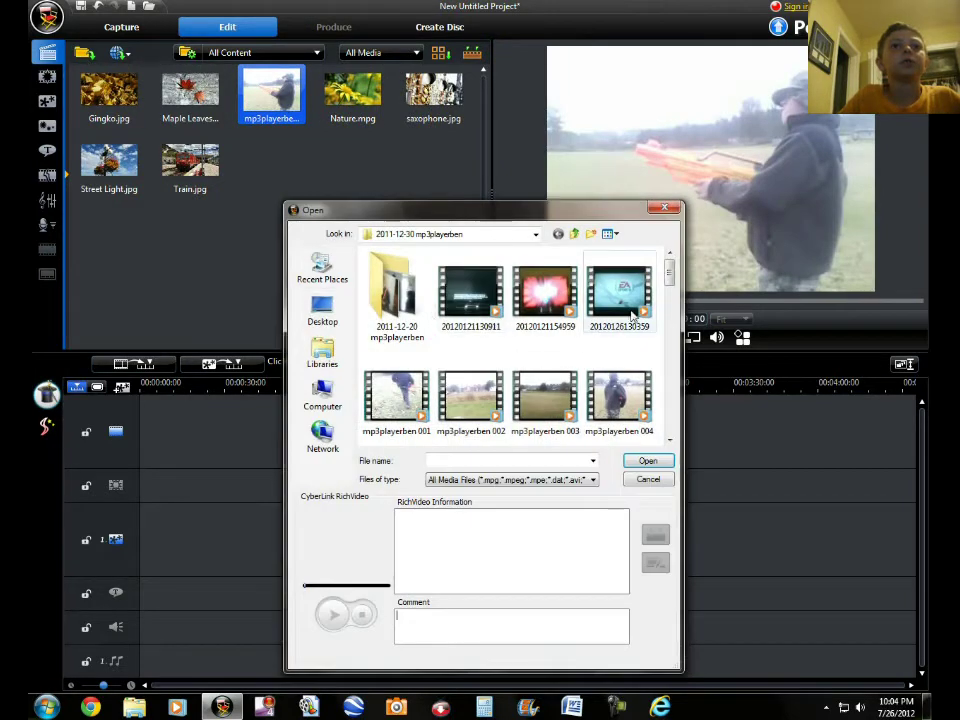
left_click(520, 237)
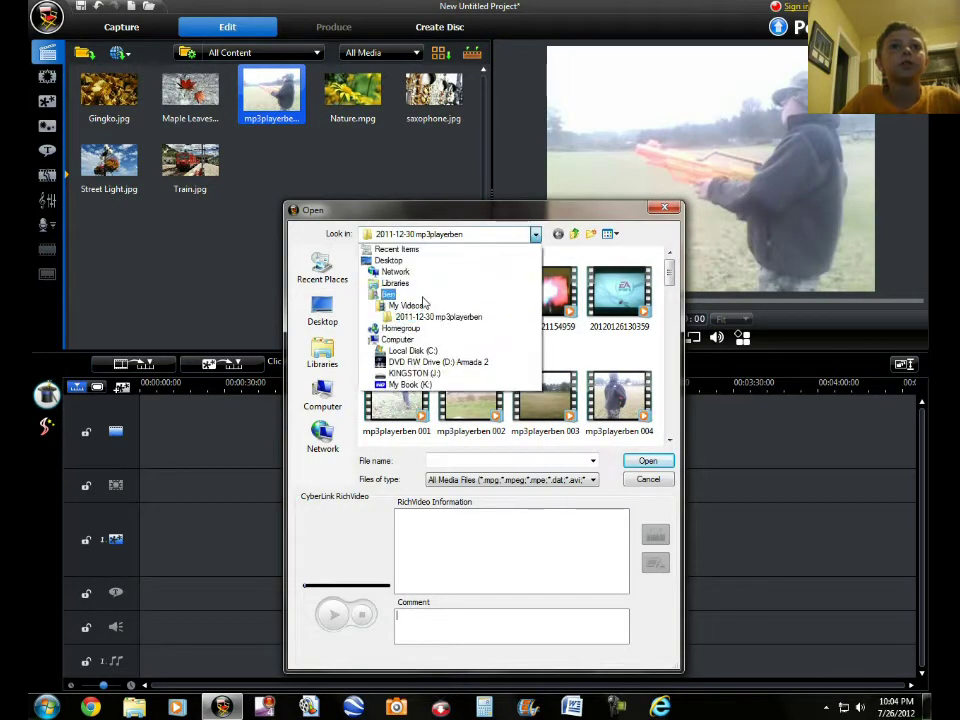
left_click(390, 295)
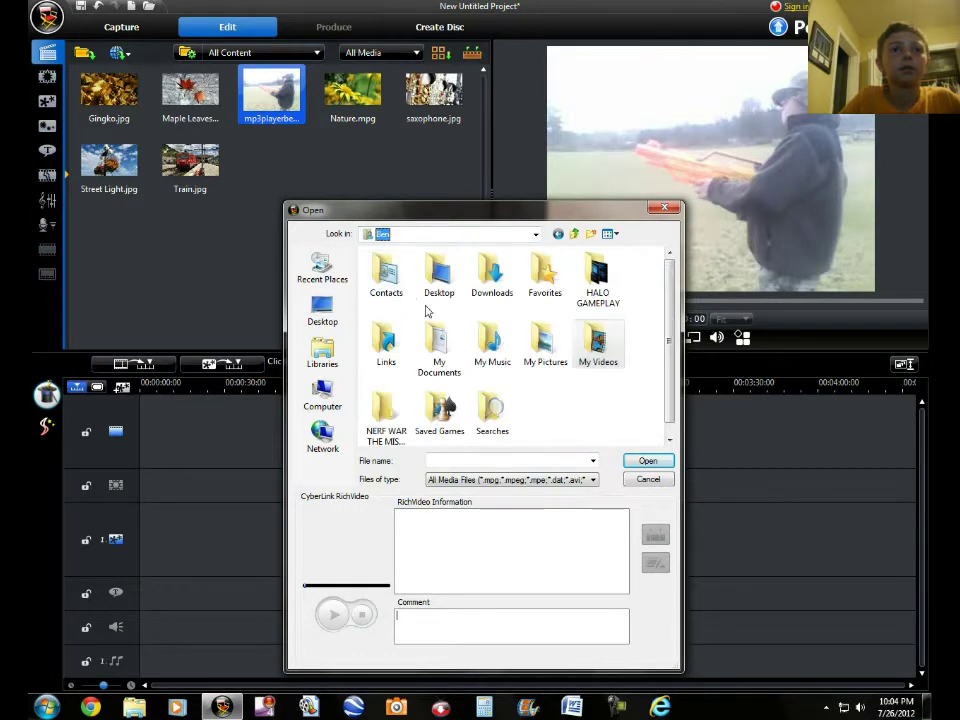
double_click(548, 345)
scroll(551, 350, "down", 3)
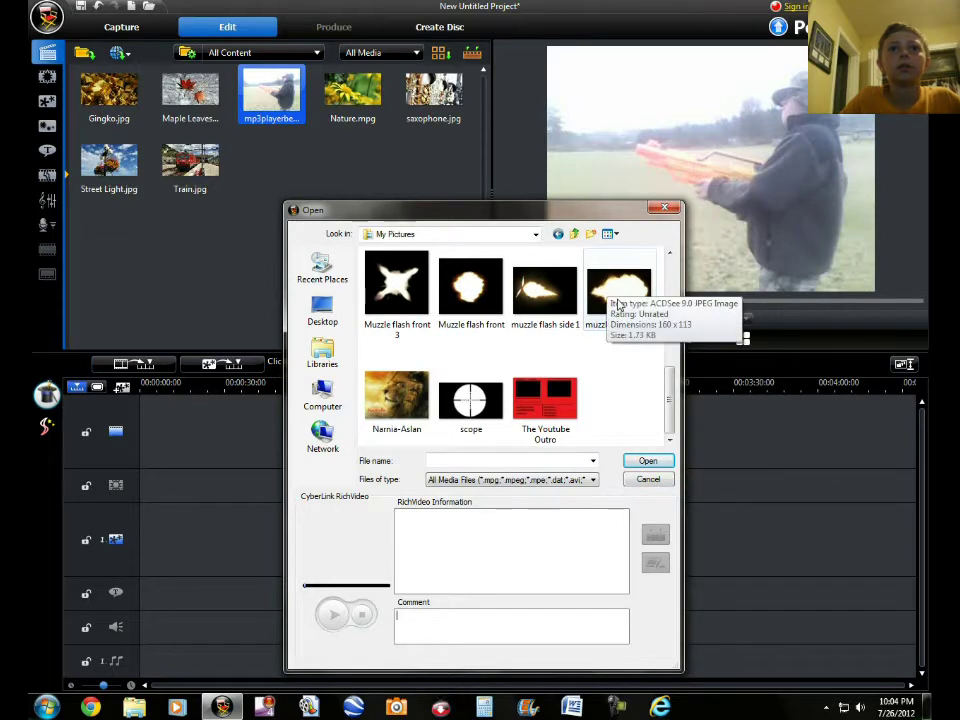
double_click(618, 302)
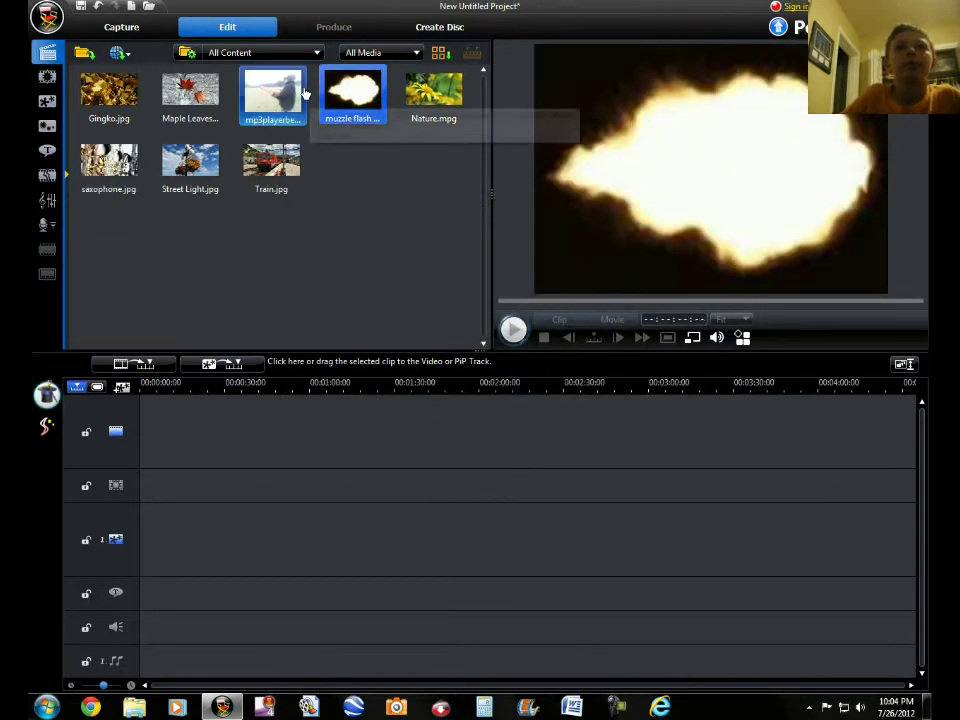
Place the mp3playerben 006 video at the start of the video track.
left_click(271, 93)
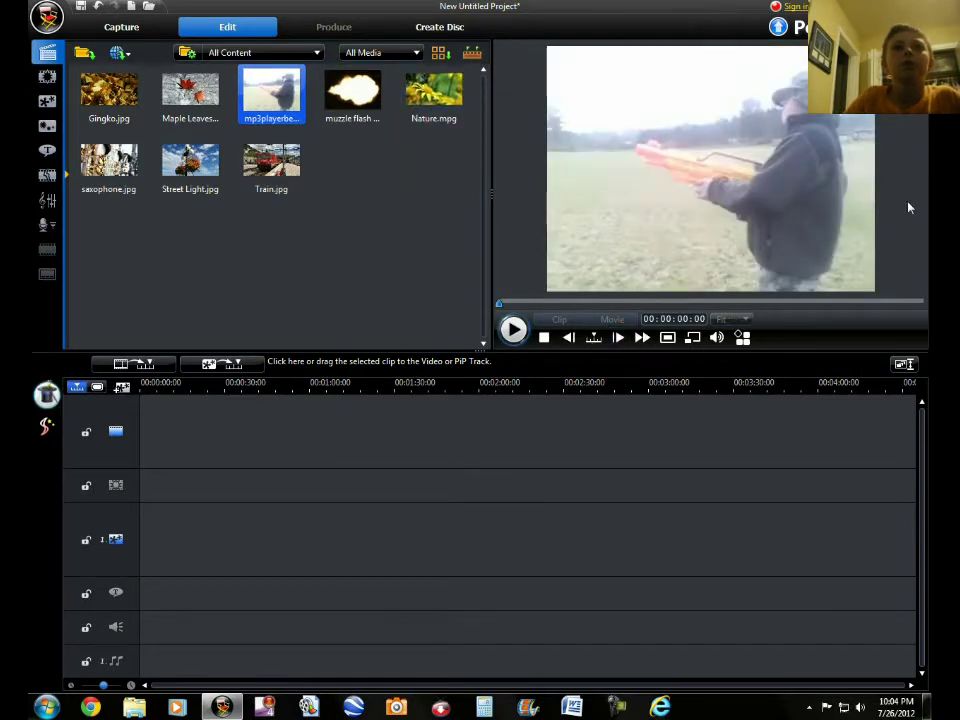
left_click(345, 85)
left_click(266, 113)
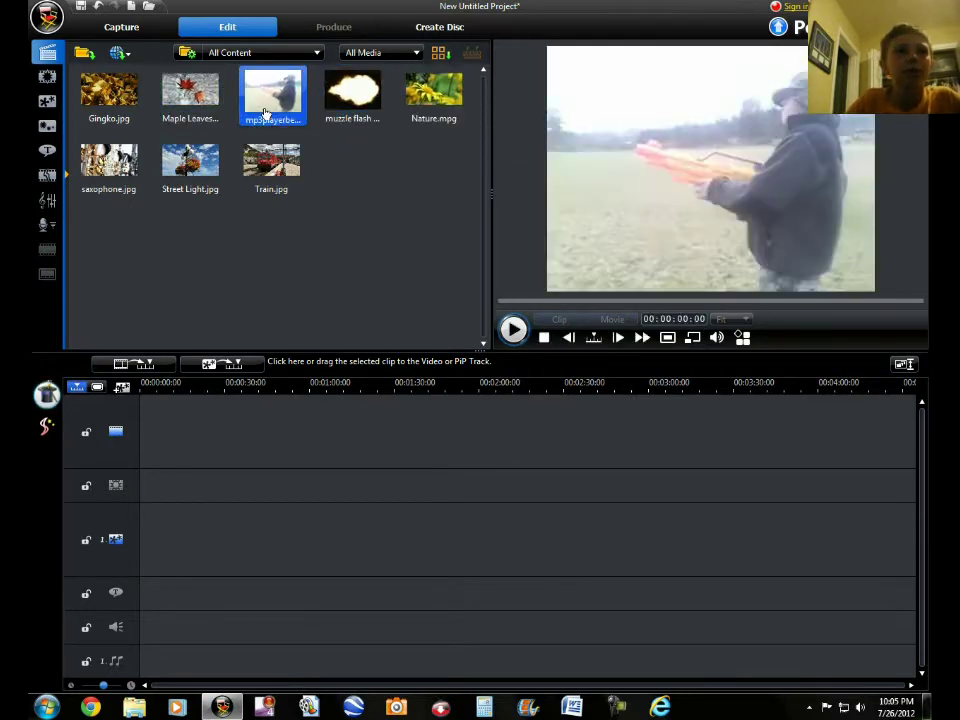
left_click_drag(275, 97, 176, 441)
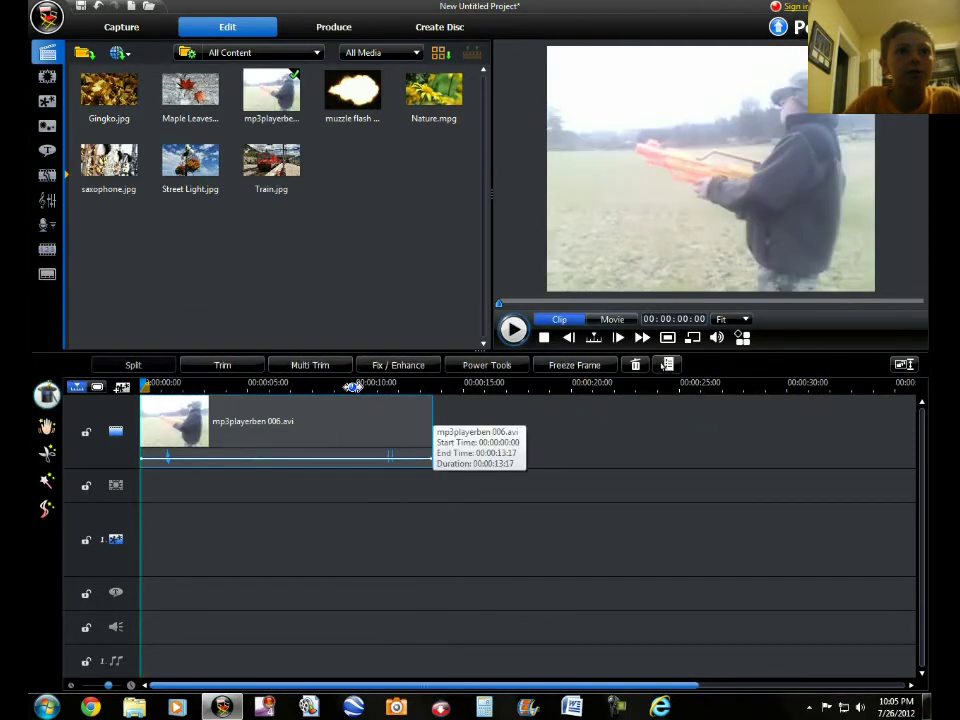
Place the muzzle flash side 2 image on the first PiP track at about 2 seconds.
left_click_drag(354, 387, 592, 391)
mouse_move(270, 95)
left_mouse_down()
mouse_move(262, 470)
mouse_move(305, 215)
mouse_move(253, 85)
left_mouse_up()
left_click_drag(353, 90, 330, 545)
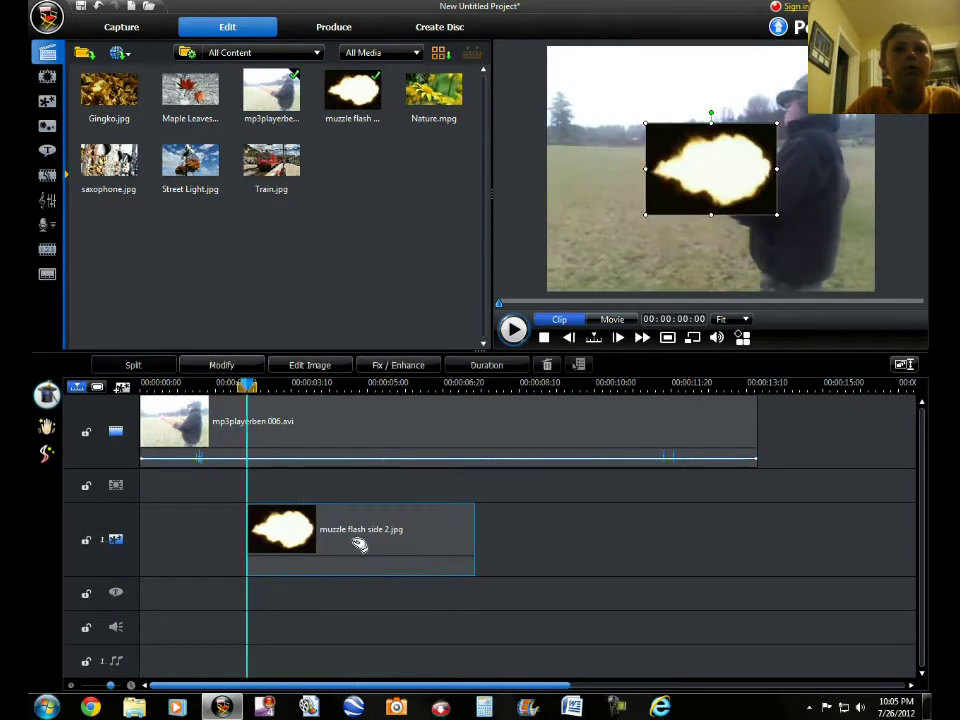
Open the muzzle flash clip in PiP Designer and move the flash slightly up and to the left over the video.
double_click(366, 530)
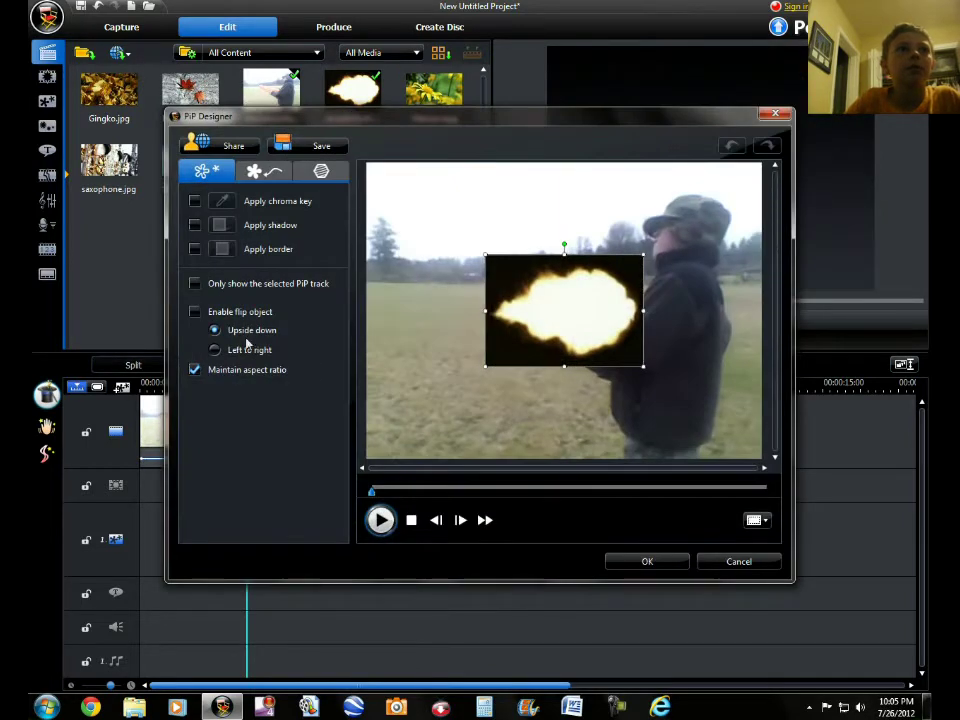
left_click_drag(352, 123, 397, 176)
left_click_drag(565, 337, 530, 310)
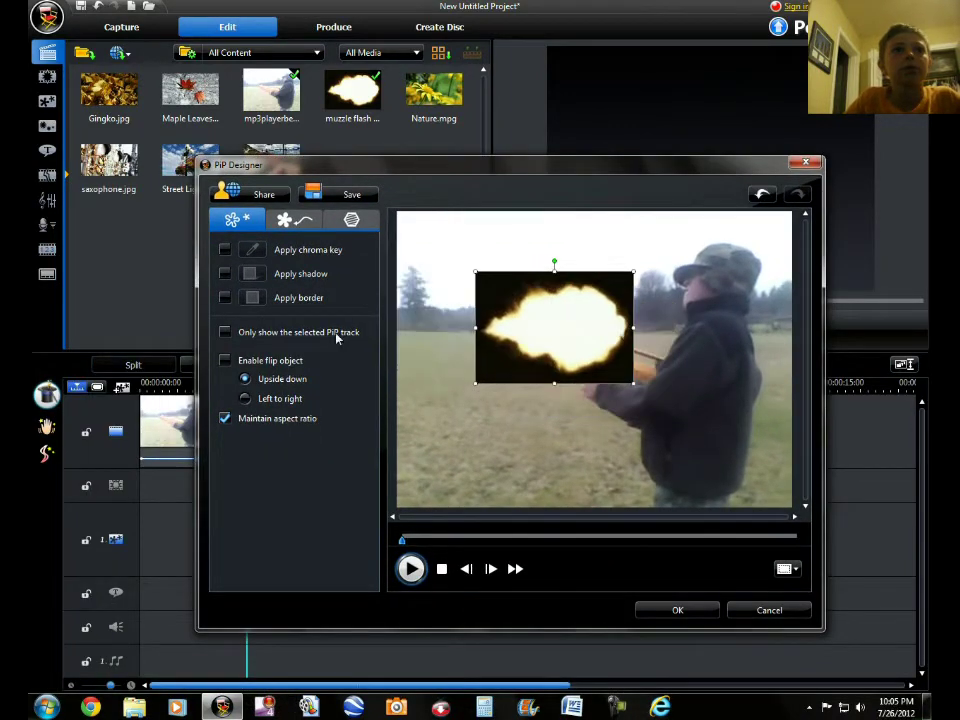
Apply chroma key to the muzzle flash with the intensity level at 100 to remove its black background.
left_click(226, 250)
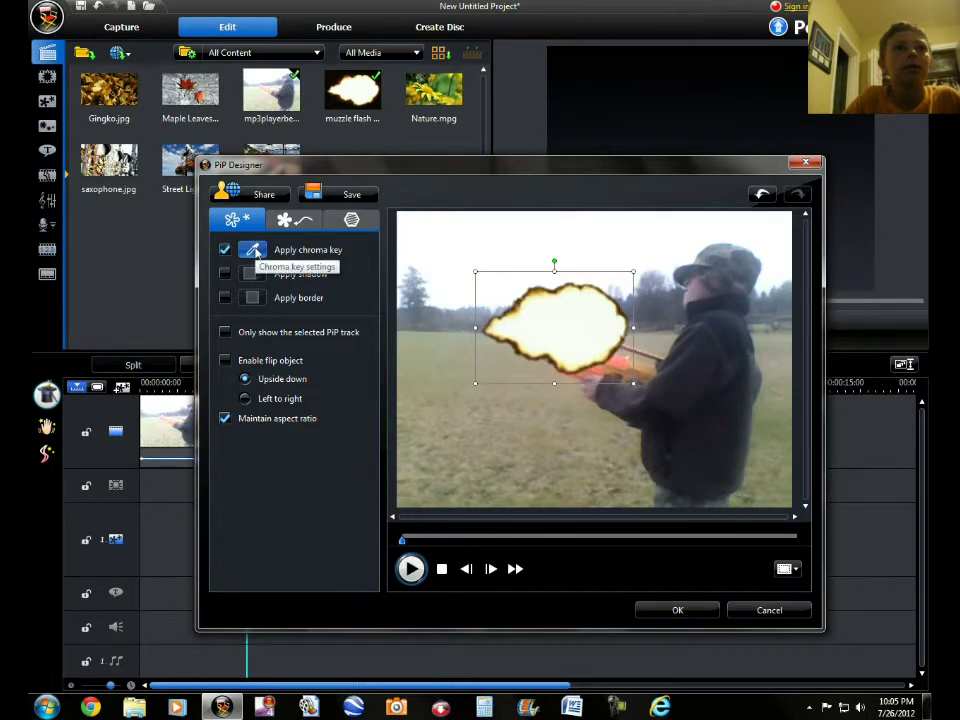
left_click(253, 250)
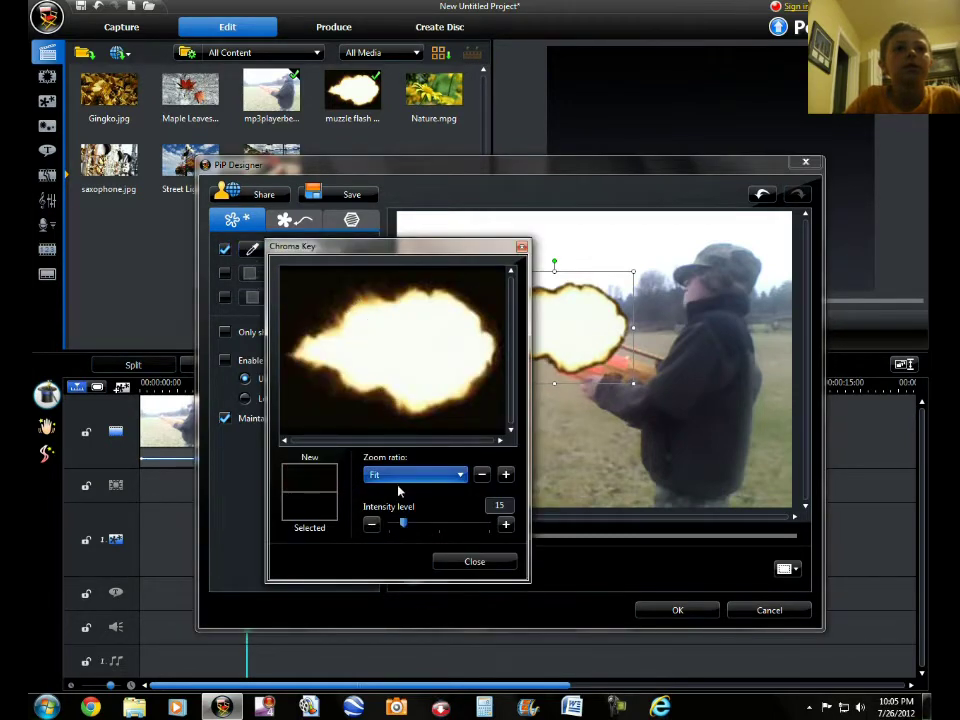
left_click(403, 525)
left_click_drag(527, 525, 692, 547)
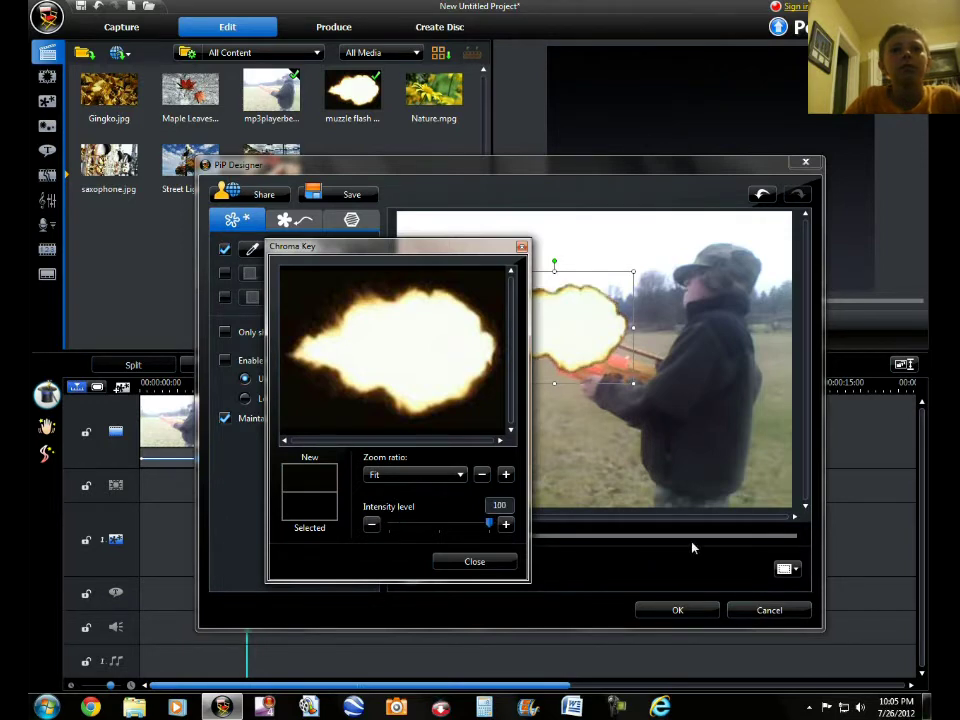
left_click(502, 566)
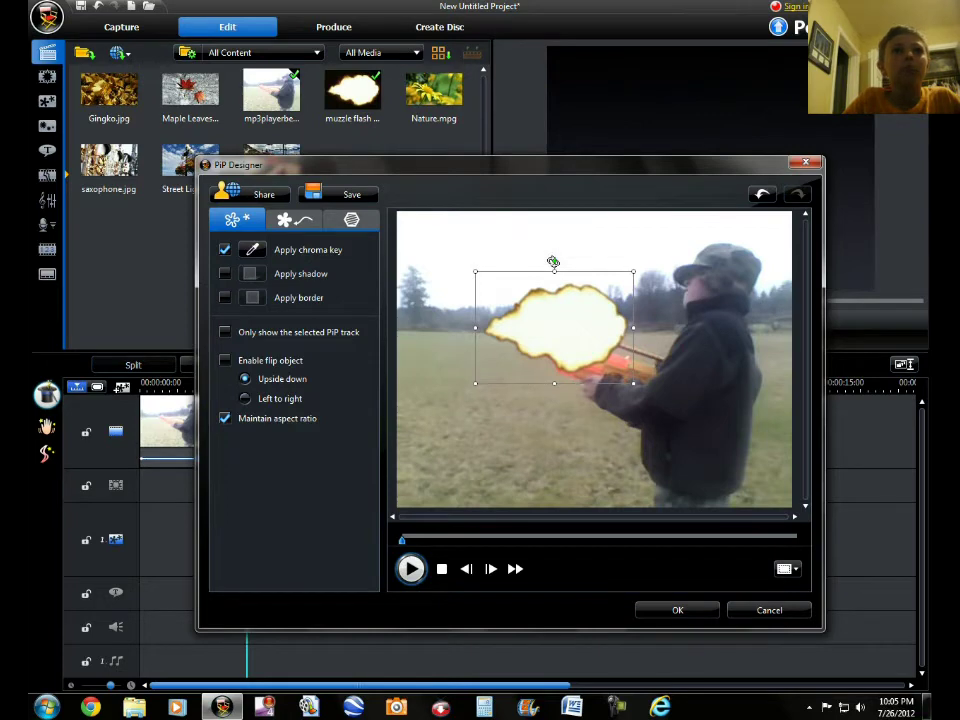
Try chroma key intensity levels of 15 and 0 on the muzzle flash and finish at 100.
left_click(251, 249)
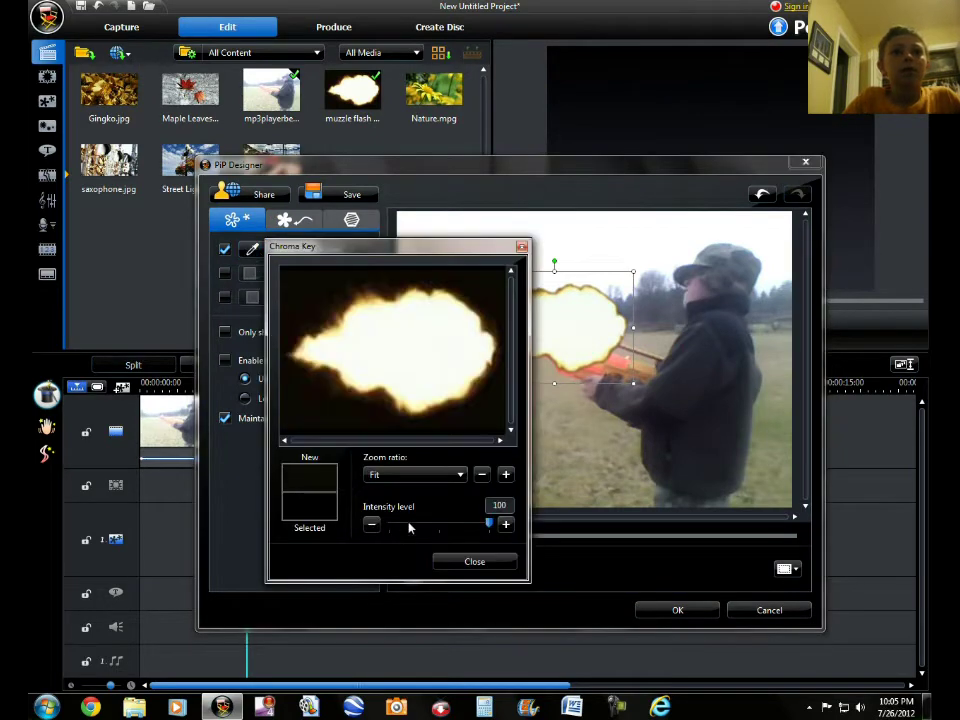
left_click_drag(409, 527, 401, 525)
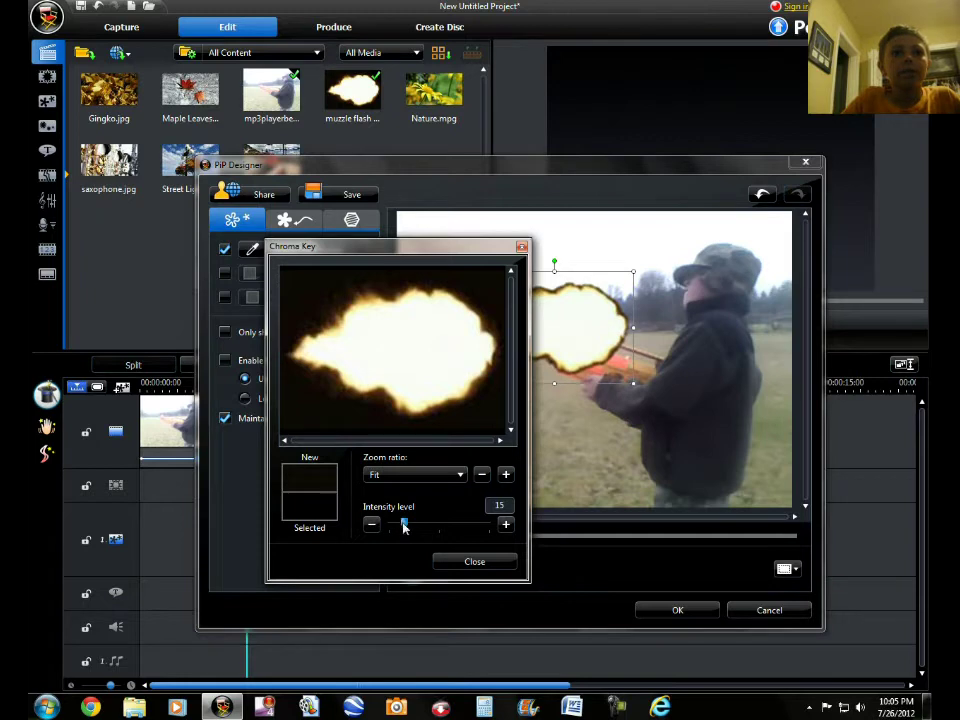
left_click_drag(405, 527, 639, 519)
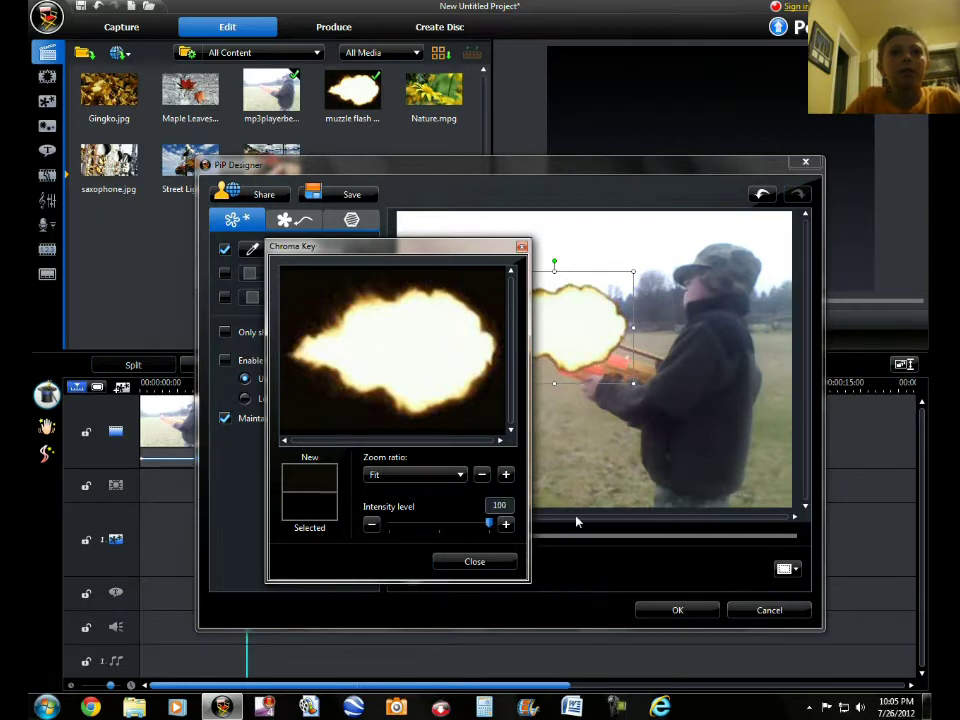
left_click_drag(490, 525, 334, 529)
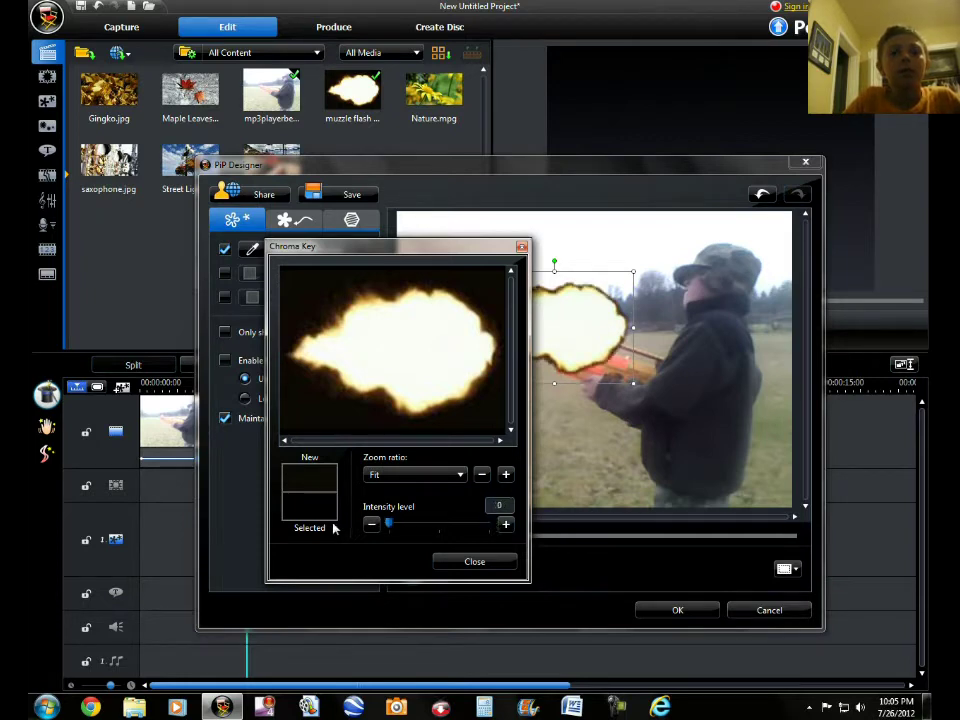
left_click_drag(430, 489, 336, 529)
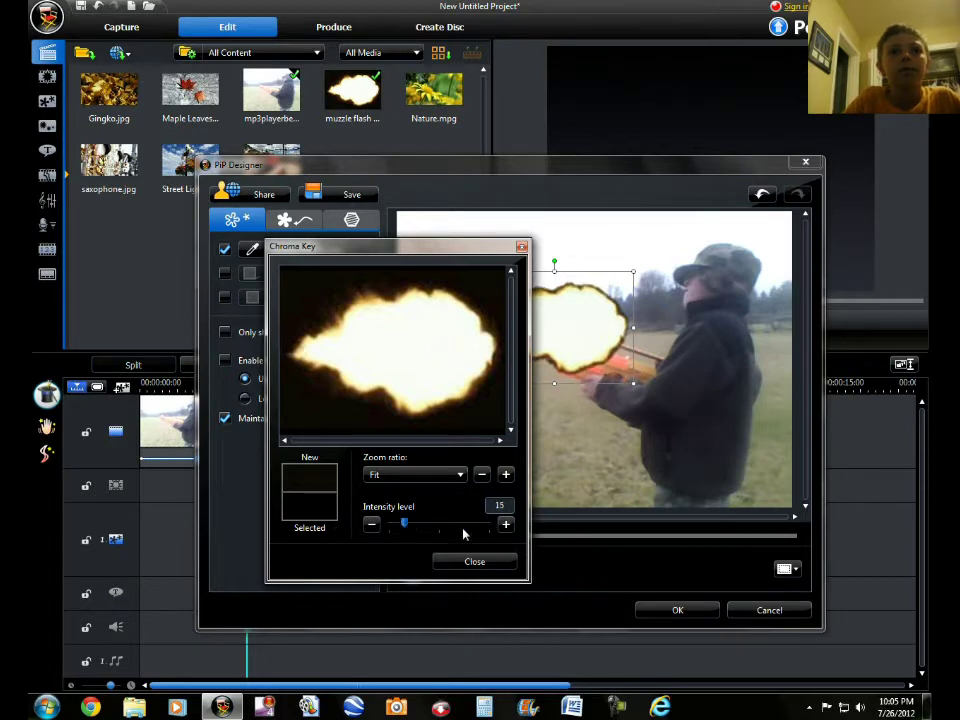
left_click_drag(404, 524, 490, 525)
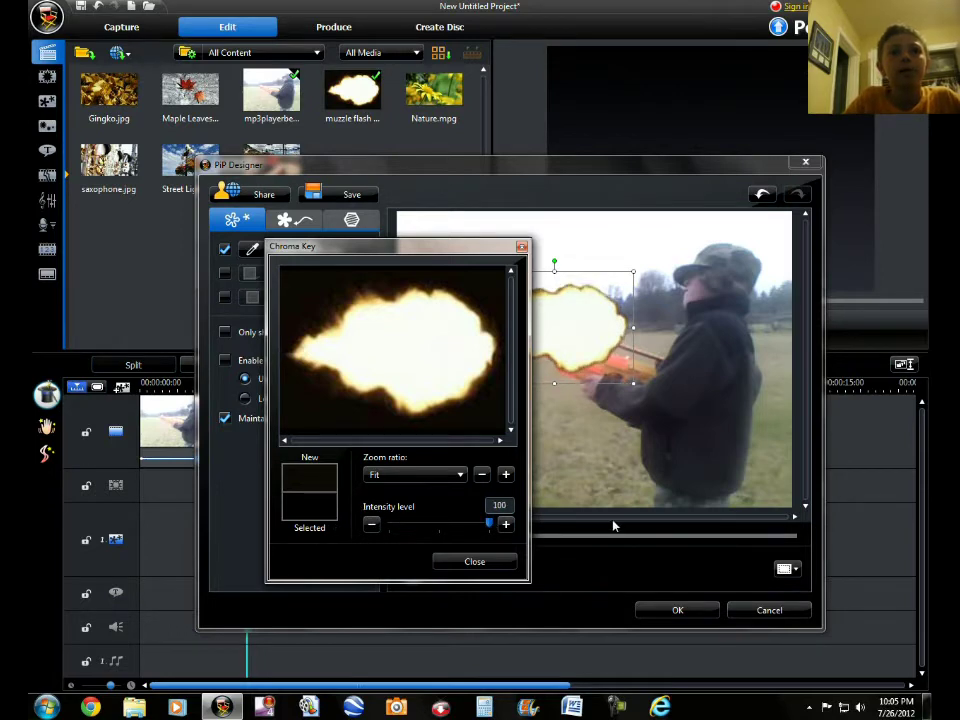
left_click(474, 563)
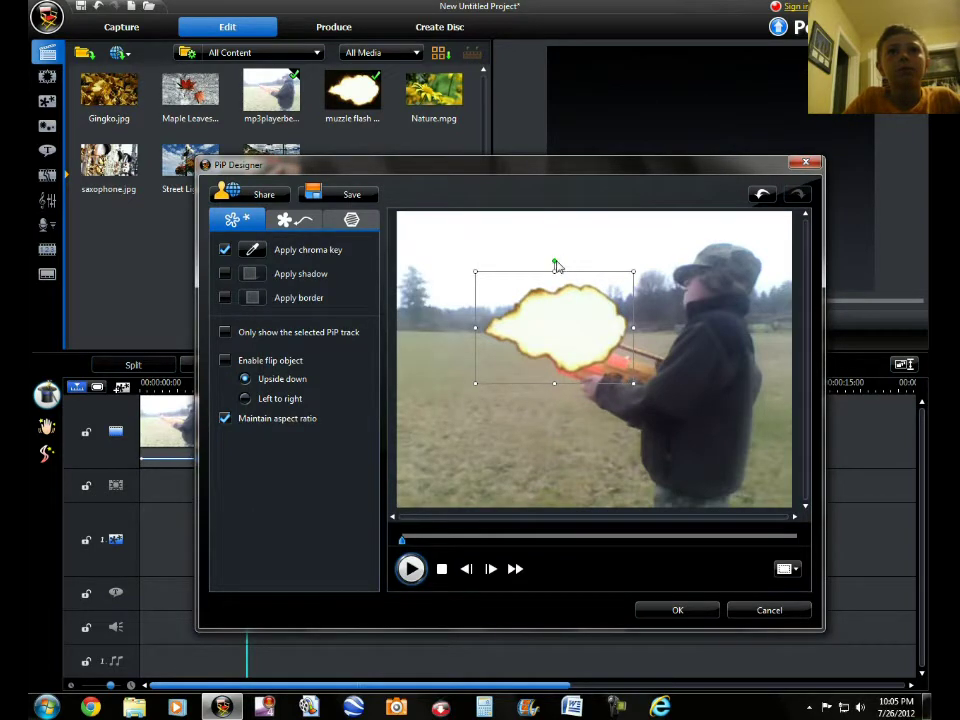
Tilt and enlarge the muzzle flash, position it at the tip of the toy gun's barrel, and apply the PiP settings.
left_click_drag(555, 261, 576, 265)
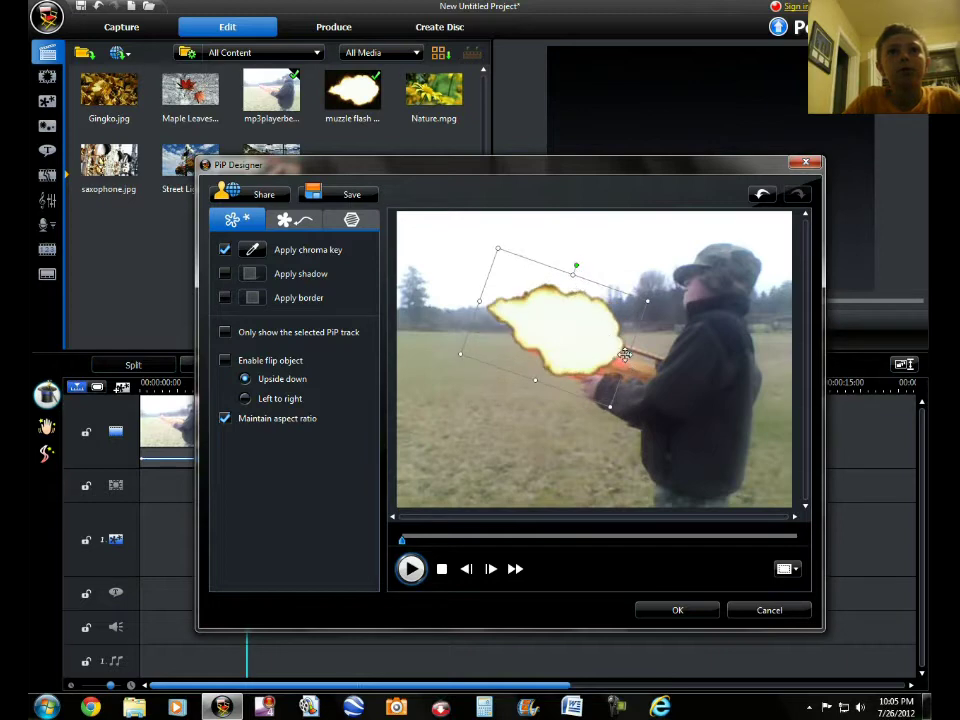
left_click_drag(627, 353, 680, 371)
left_click_drag(580, 365, 459, 342)
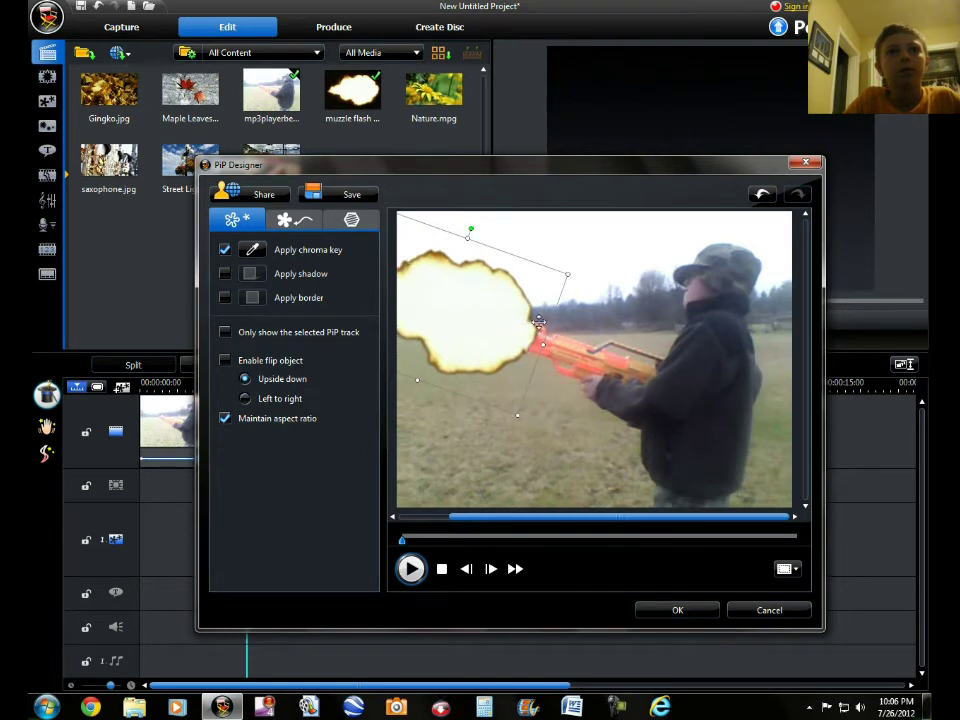
left_click_drag(543, 345, 521, 343)
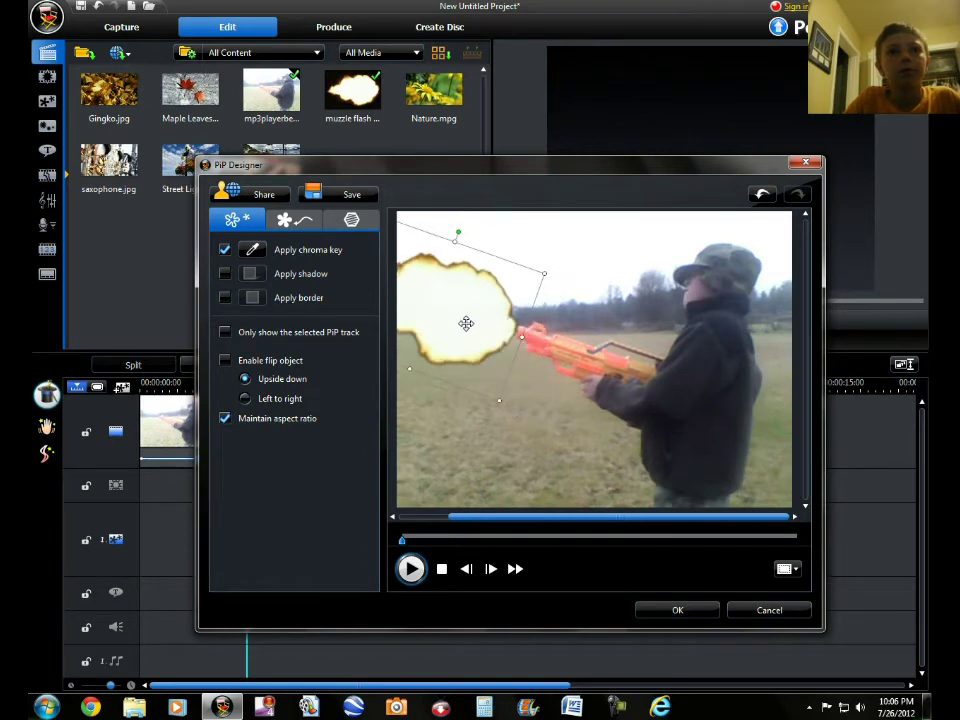
left_click_drag(466, 324, 481, 325)
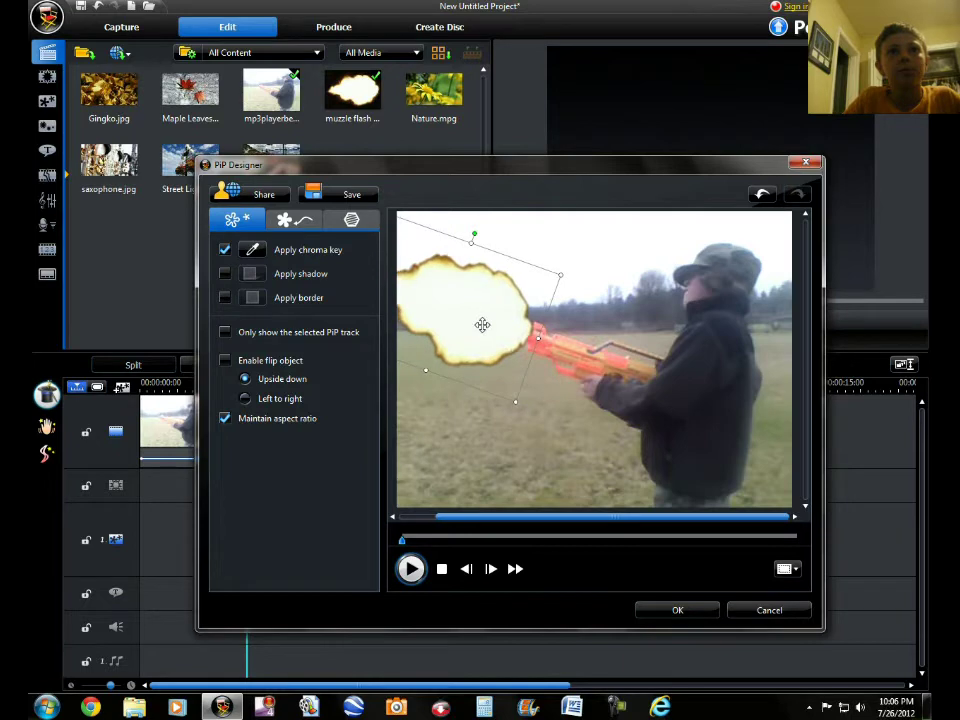
left_click(678, 610)
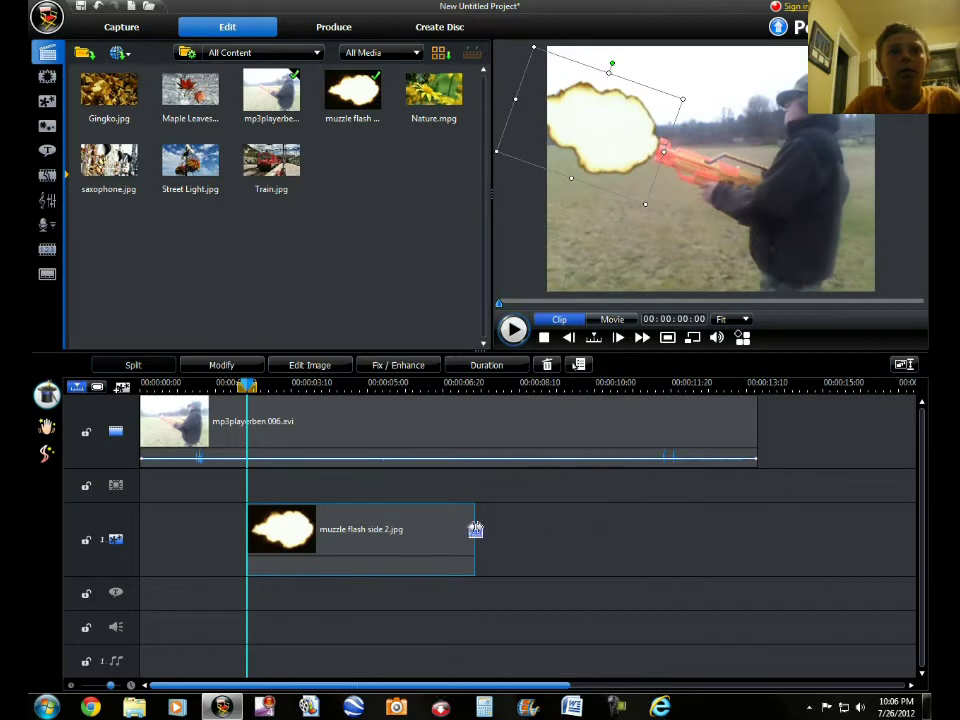
Shorten the muzzle flash clip on the PiP track to about 2 frames and select the video clip above it.
left_click_drag(449, 530, 155, 548)
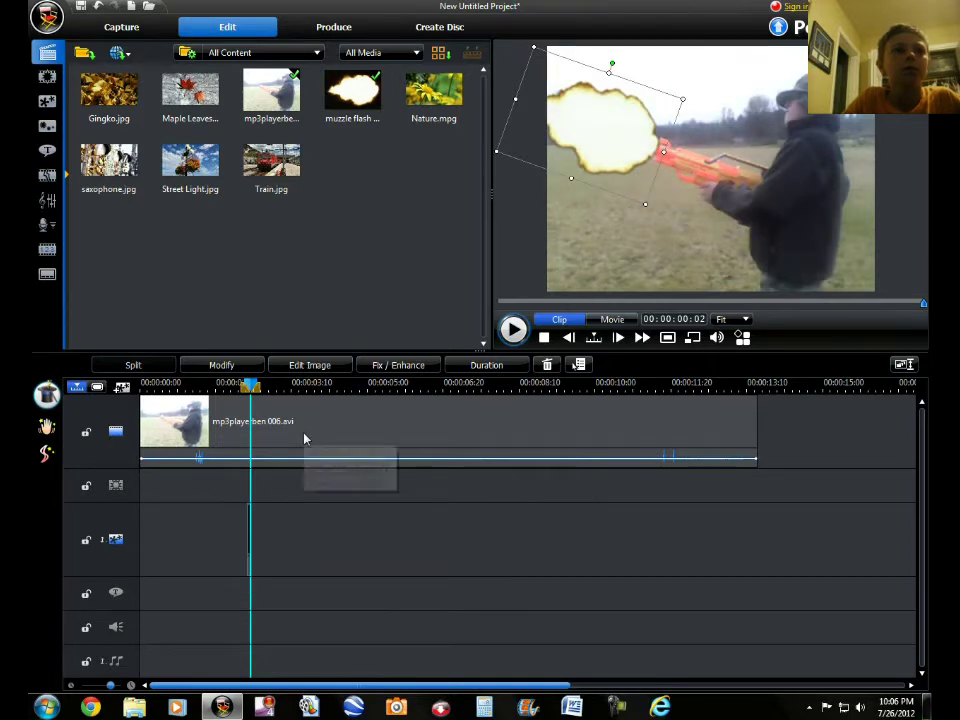
left_click_drag(249, 386, 683, 377)
left_click(270, 411)
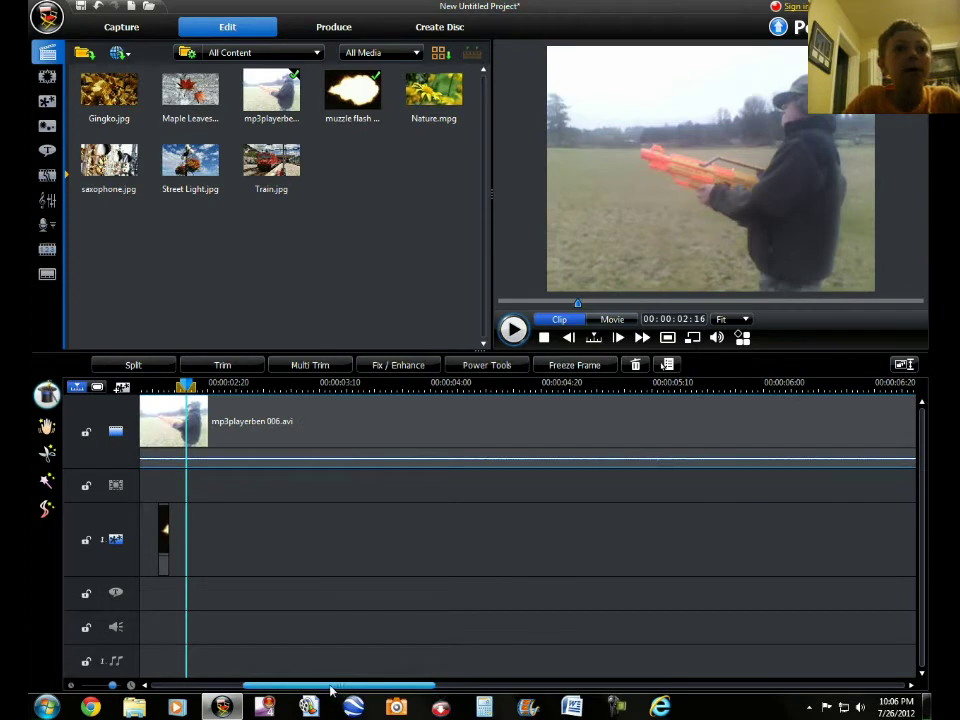
Add a second copy of muzzle flash side 2.jpg to the PiP track at 00:00:02:15 and shorten it to 2 frames.
left_click_drag(331, 690, 314, 690)
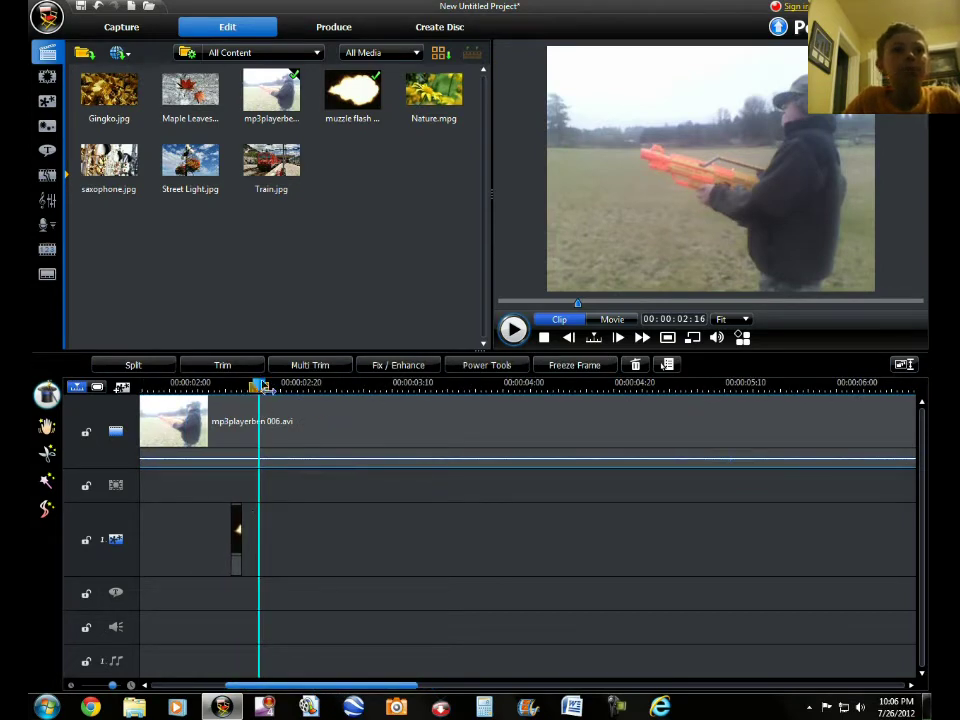
mouse_move(262, 388)
left_mouse_down()
mouse_move(247, 390)
mouse_move(259, 391)
left_mouse_up()
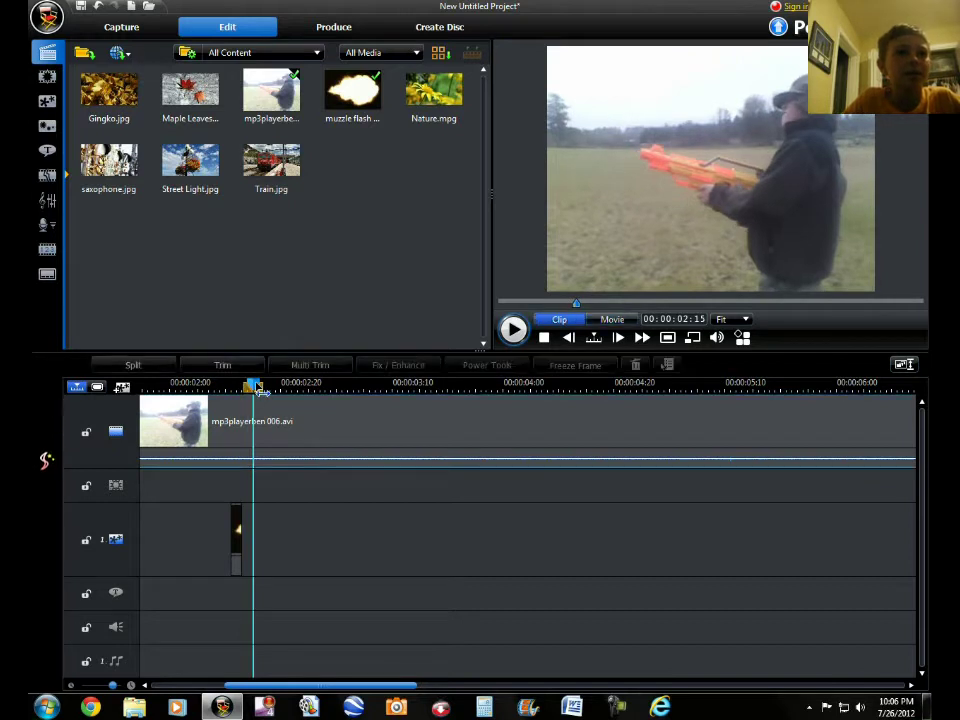
left_click_drag(261, 391, 263, 389)
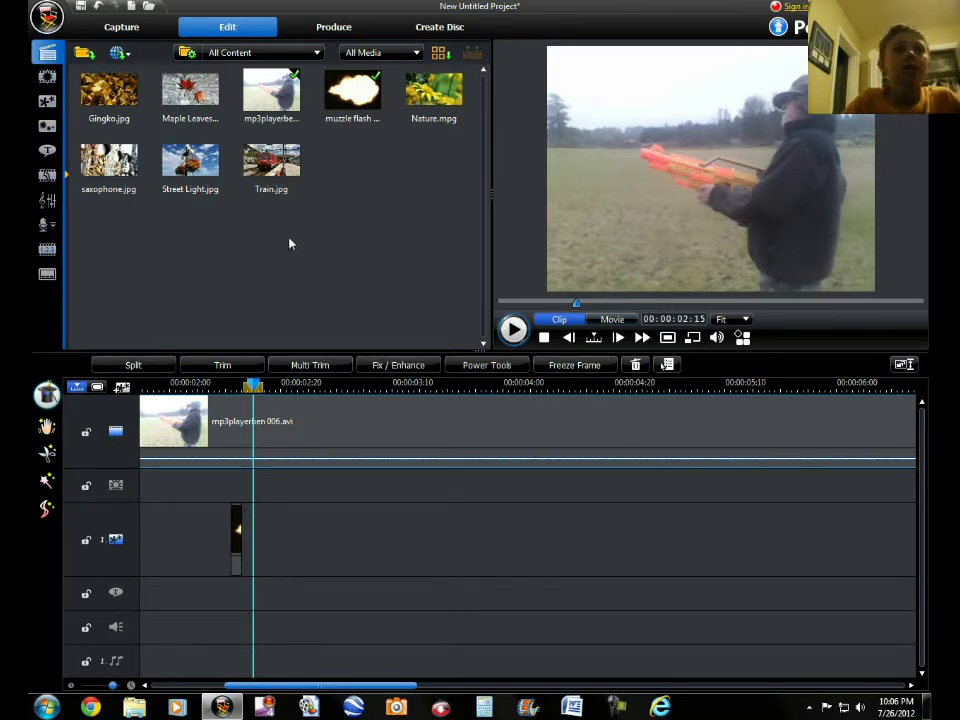
left_click_drag(352, 92, 253, 561)
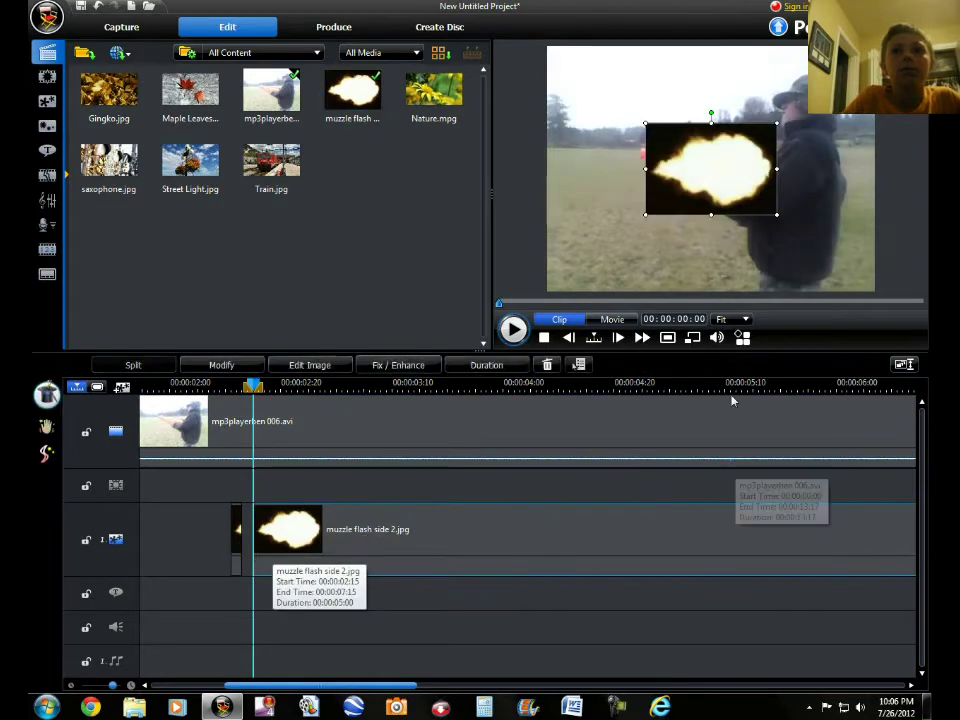
left_click_drag(735, 387, 585, 415)
left_click_drag(758, 543, 312, 568)
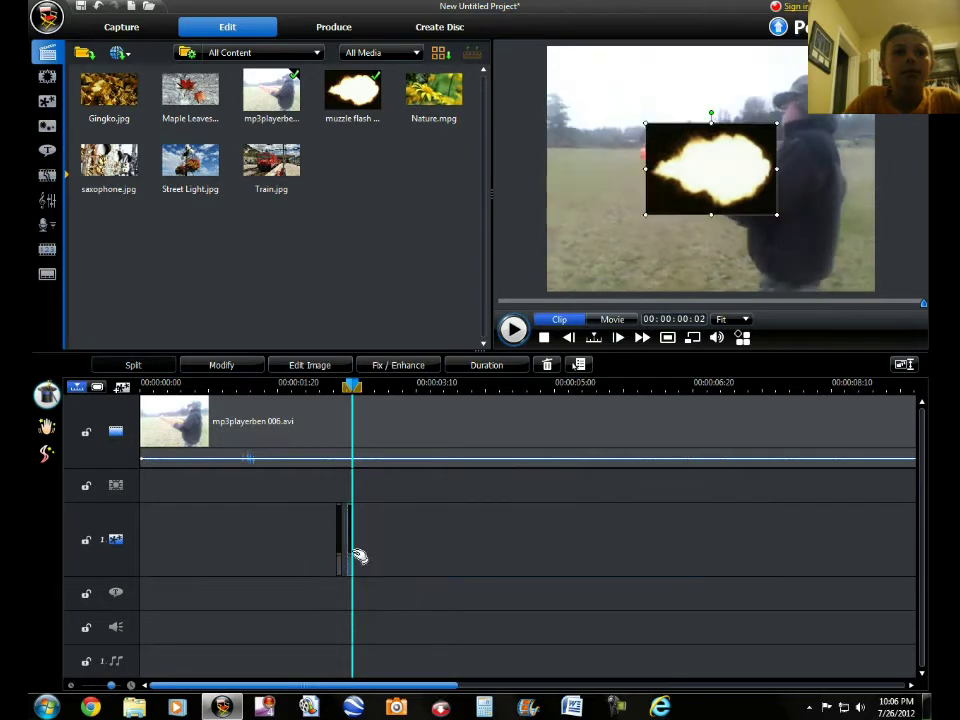
Open the second muzzle flash in the PiP Designer and apply chroma key with the intensity level at 100.
left_click(345, 553)
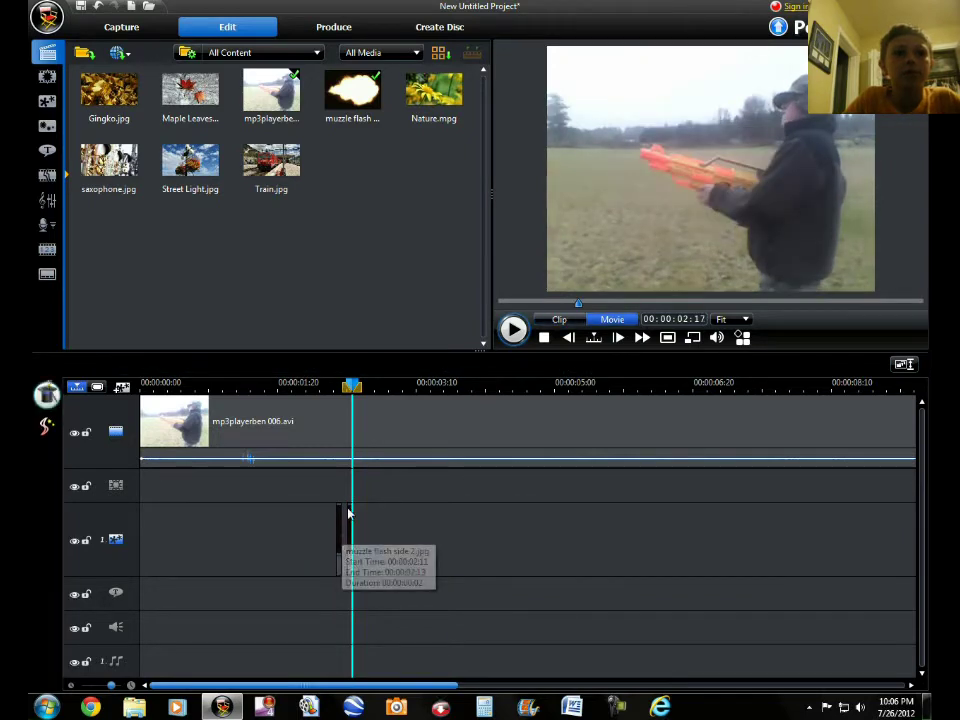
left_click(350, 552)
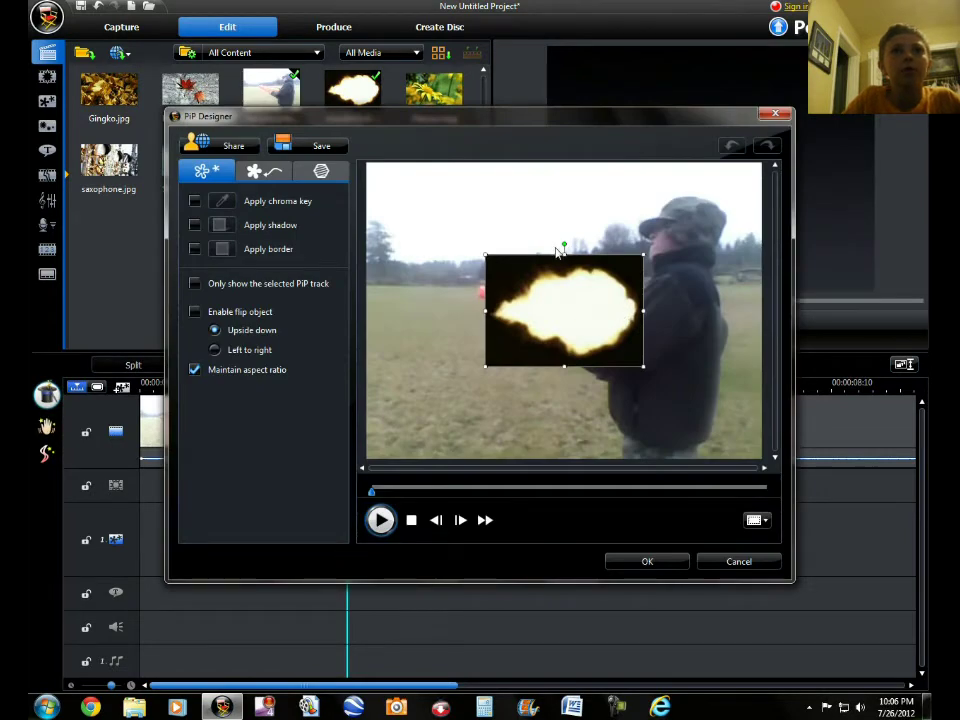
left_click(195, 201)
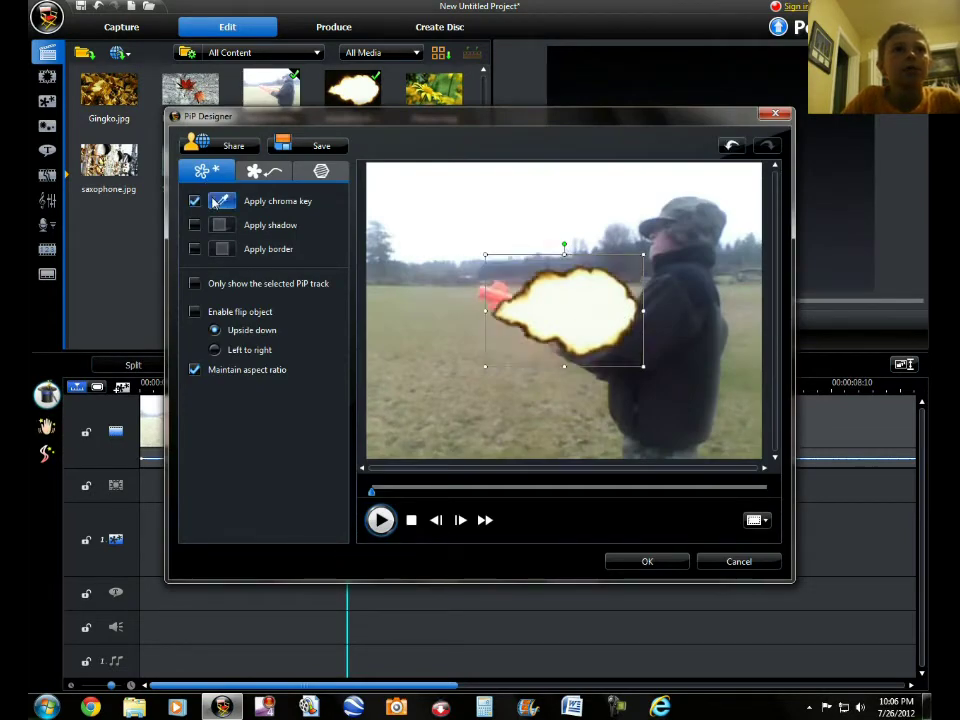
left_click_drag(376, 483, 574, 506)
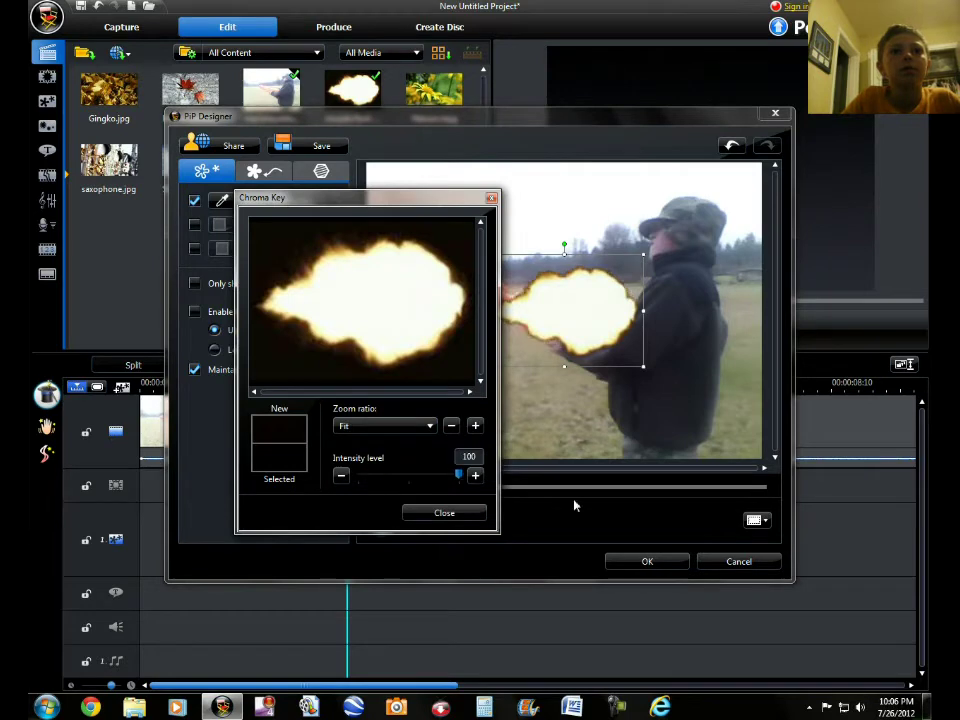
left_click(448, 514)
Tilt and enlarge the second muzzle flash, place it at the tip of the gun barrel, and apply the PiP settings.
left_click_drag(563, 245, 584, 247)
left_click_drag(638, 335, 441, 261)
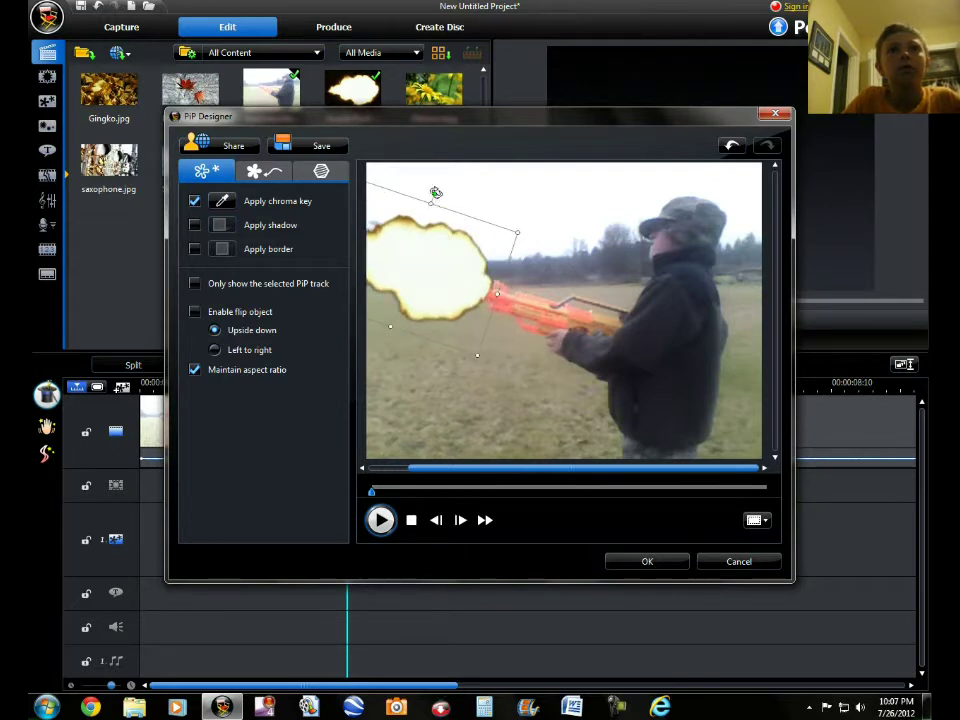
left_click_drag(436, 192, 431, 193)
mouse_move(424, 270)
left_mouse_down()
mouse_move(424, 283)
mouse_move(421, 275)
left_mouse_up()
left_click(647, 563)
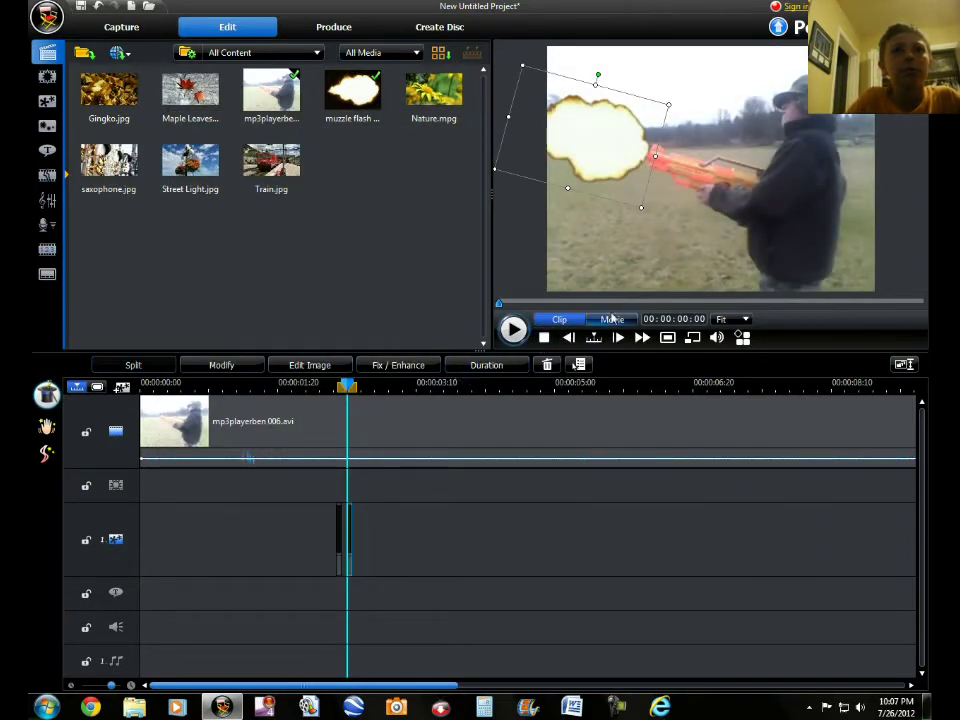
Play the whole movie from shortly before the first muzzle flash to preview both flashes.
left_click(612, 318)
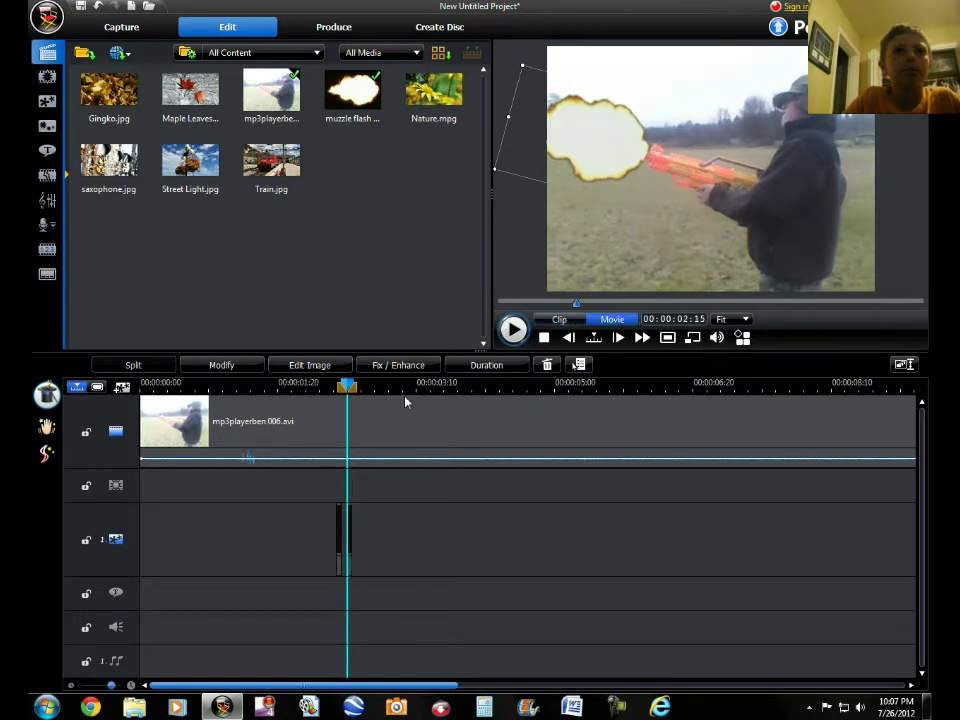
left_click(312, 390)
key("space")
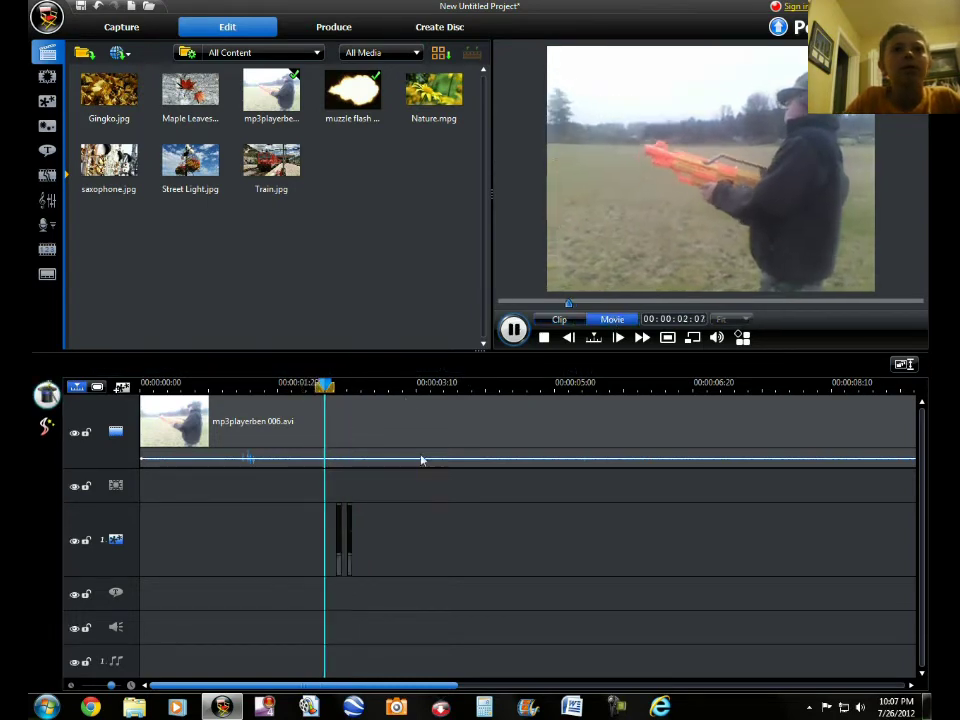
key("space")
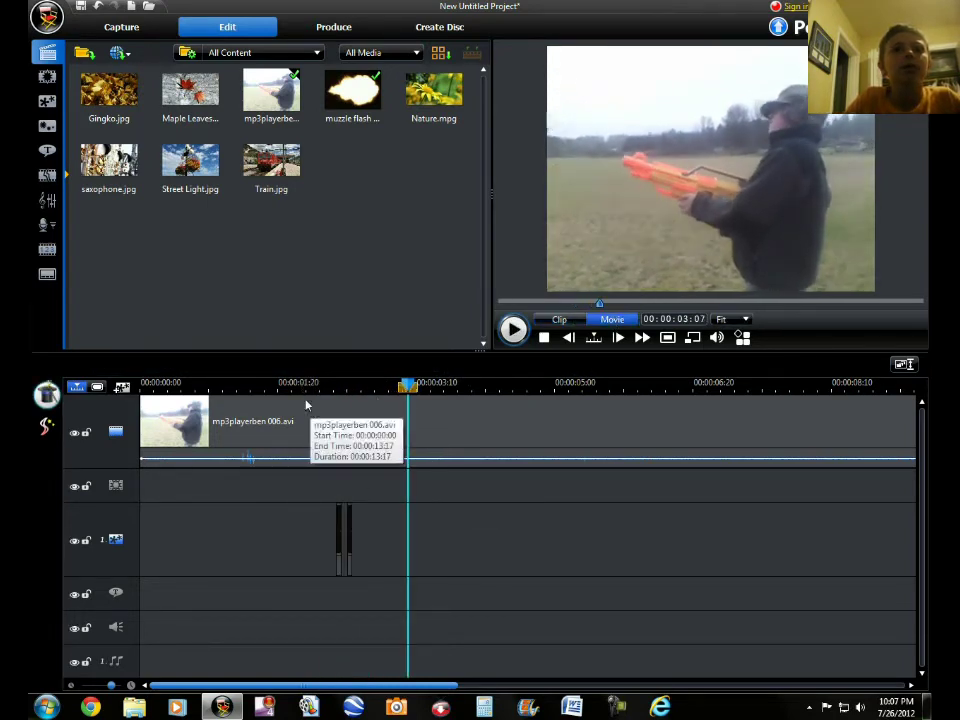
Import the g3sg1-1 gunshot sound from the My Music folder into the media library.
left_click(80, 53)
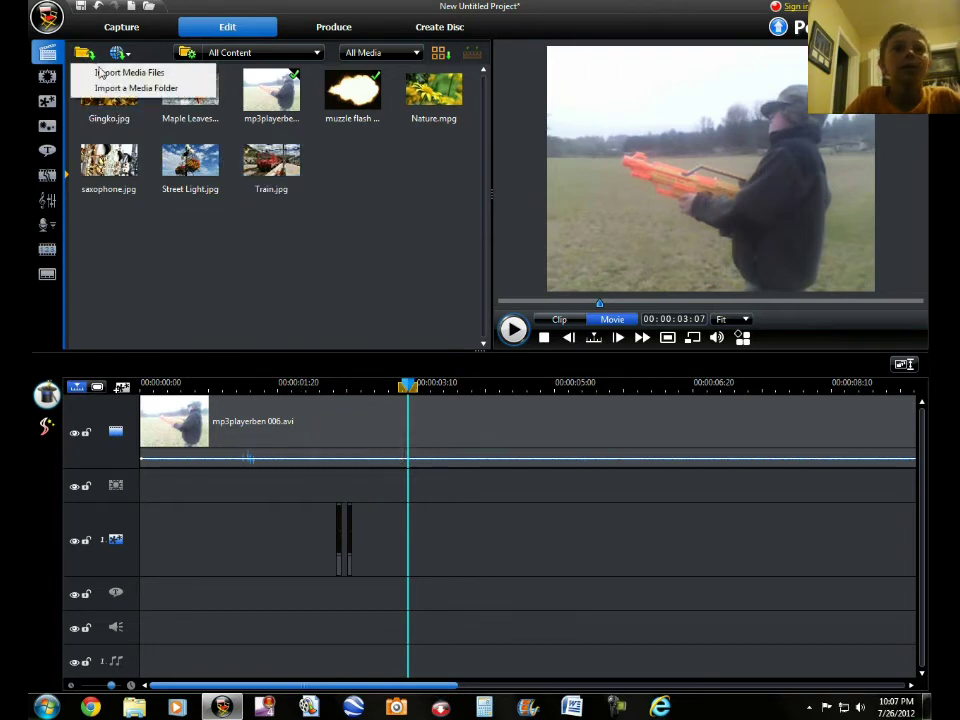
left_click(110, 71)
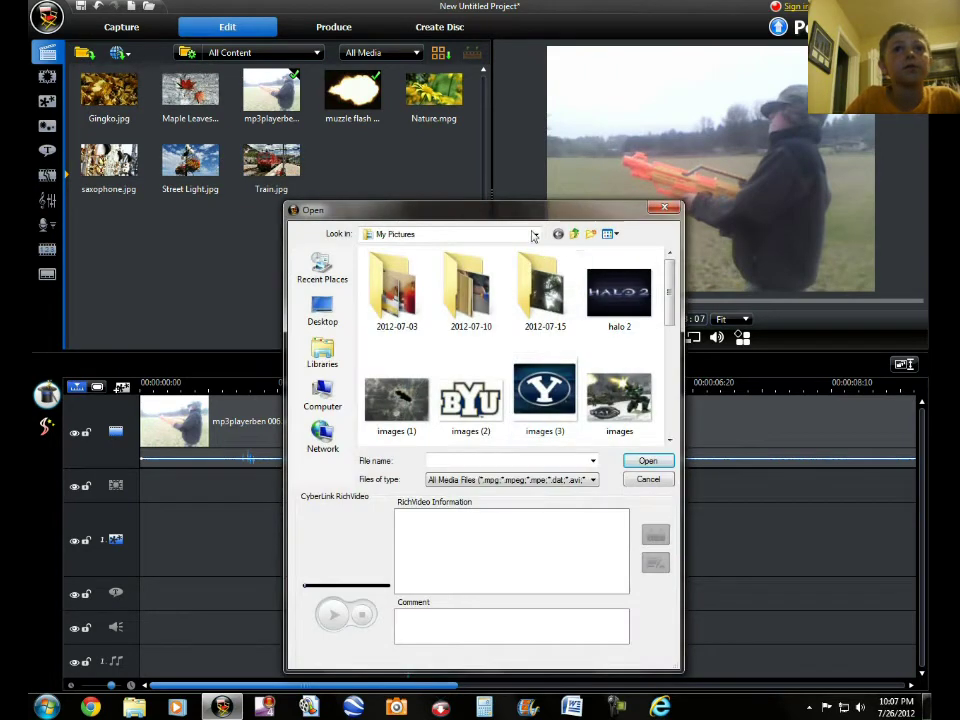
left_click(535, 236)
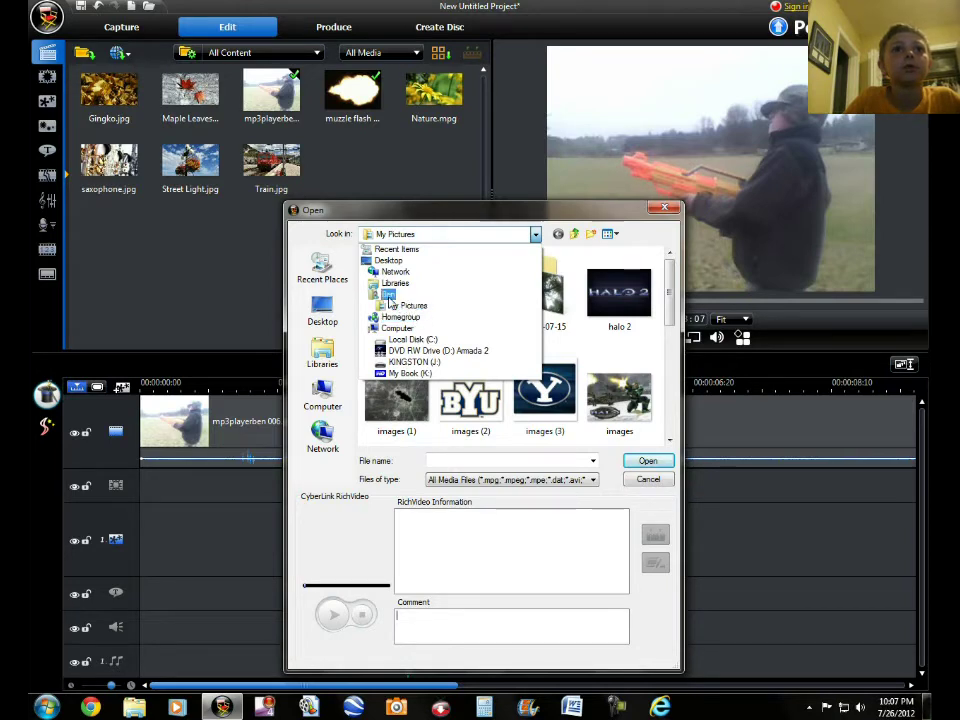
left_click(389, 295)
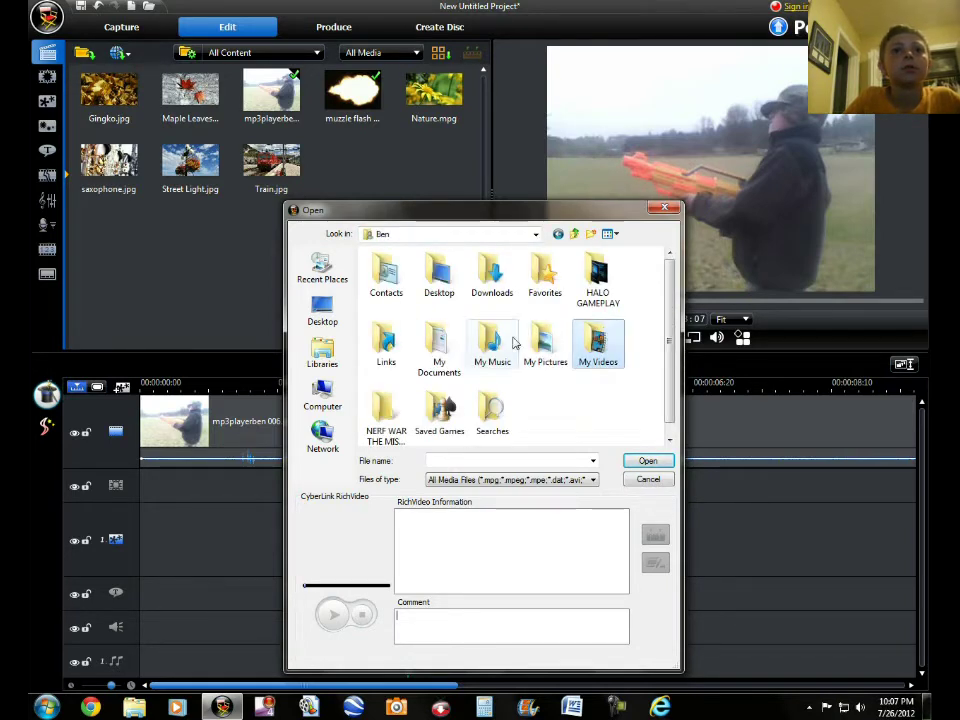
double_click(492, 343)
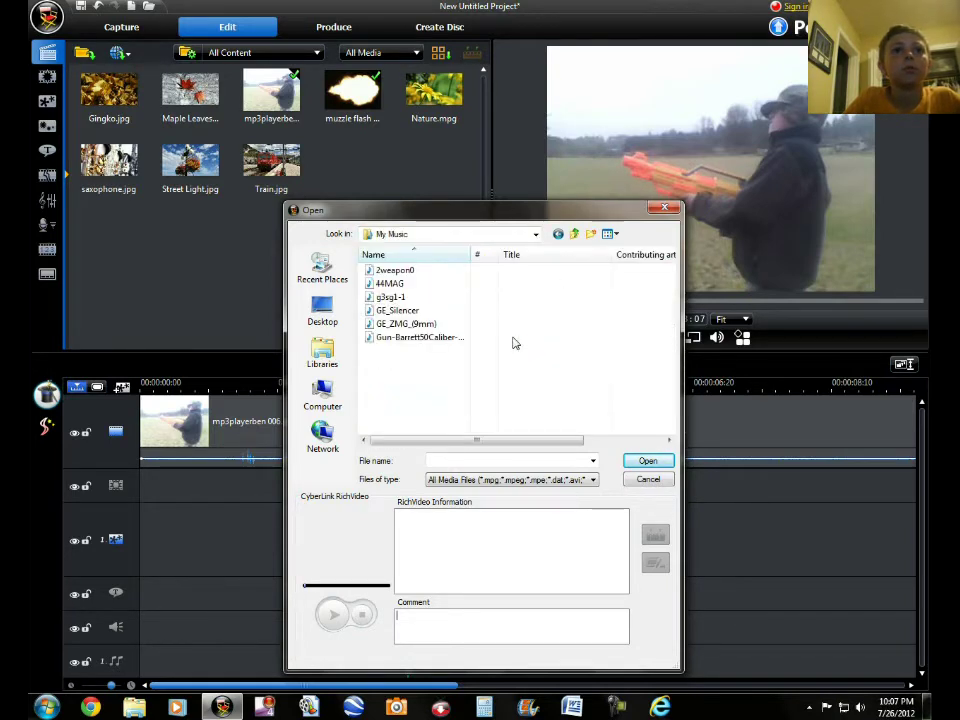
double_click(422, 301)
Place g3sg1-1.wav on the voice track at the first flash and on the music track at the second, trimming both to 11 frames.
left_click_drag(110, 95, 337, 626)
left_click_drag(386, 388, 796, 561)
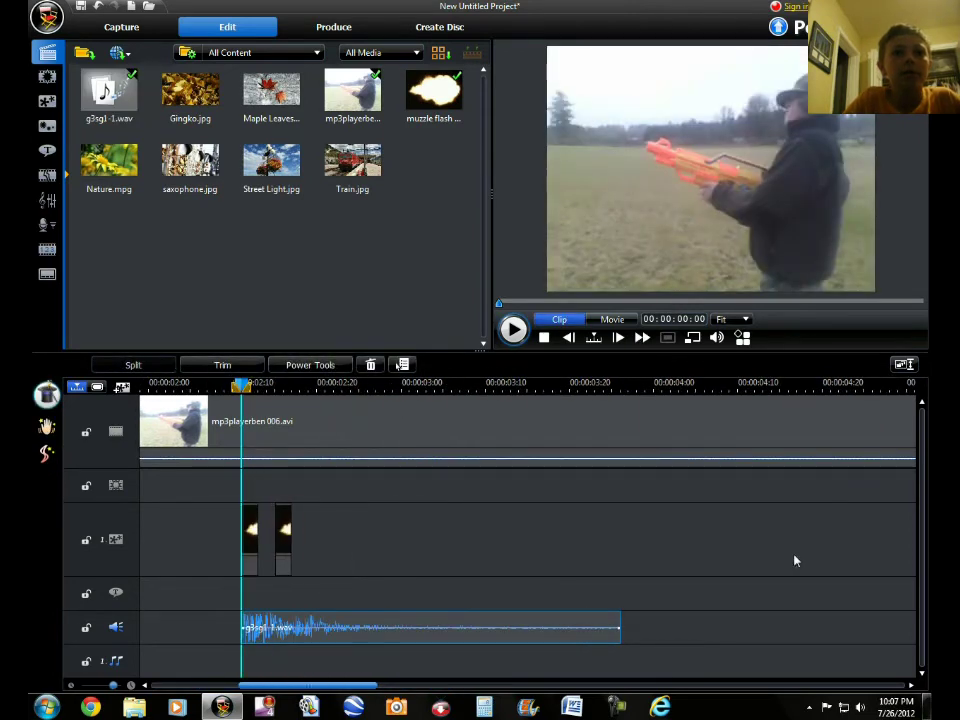
left_click_drag(619, 641, 342, 657)
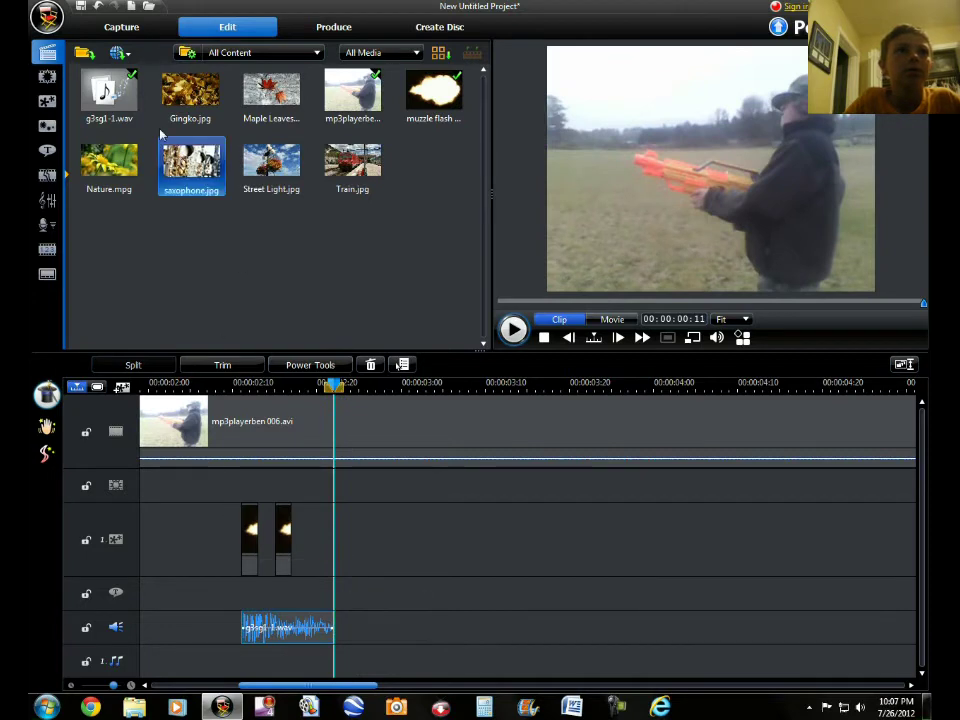
left_click_drag(157, 200, 276, 671)
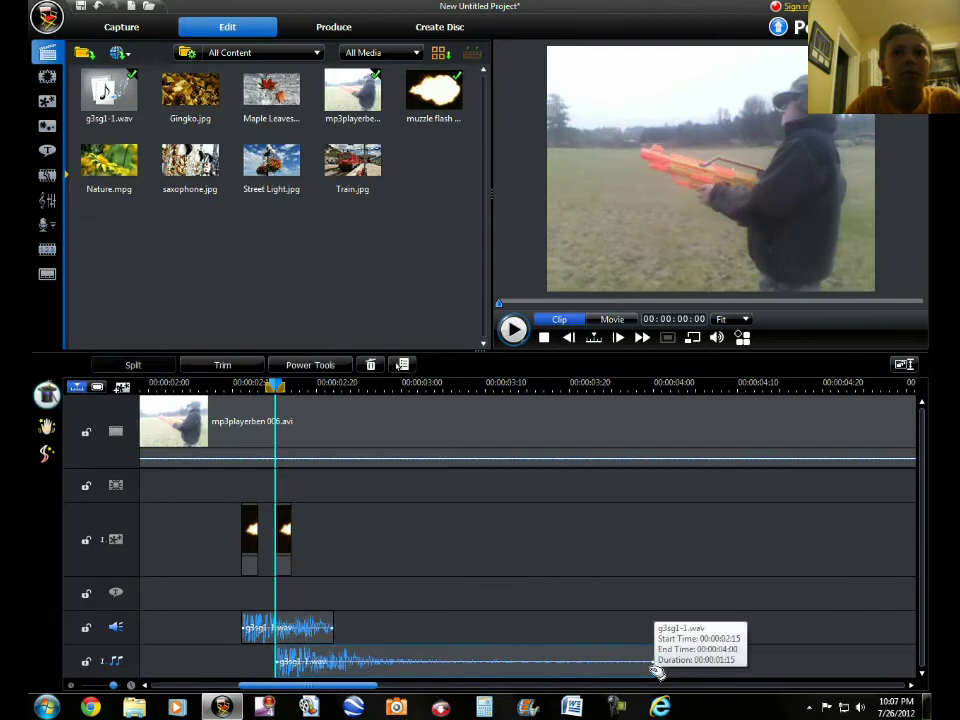
left_click_drag(652, 670, 368, 668)
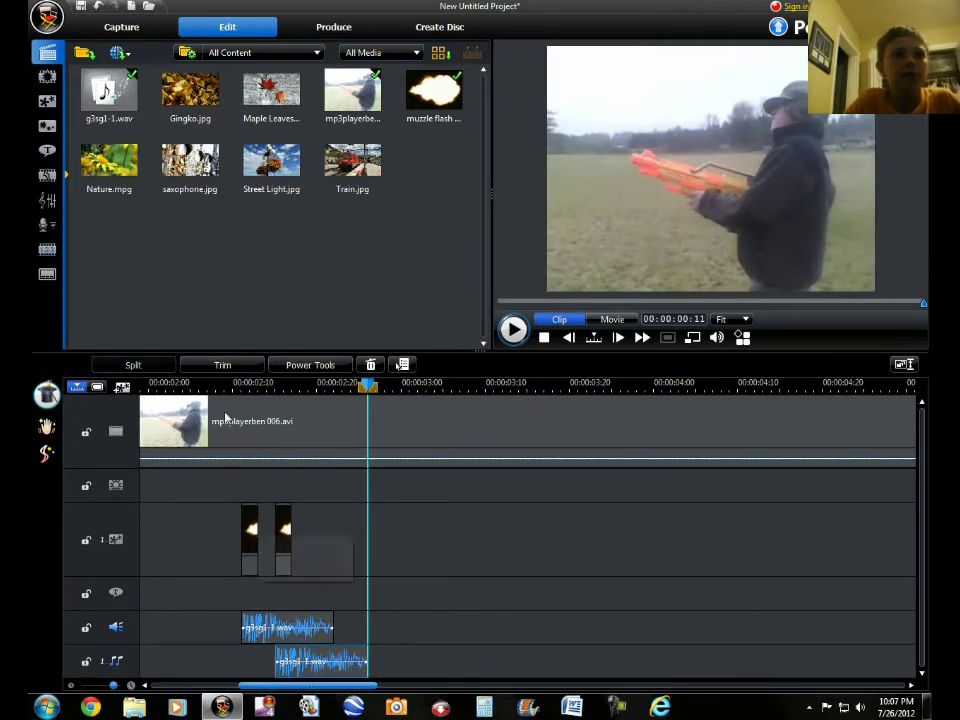
Extend both gunshot sound clips back to their full length of 00:00:01:15.
left_click(321, 640)
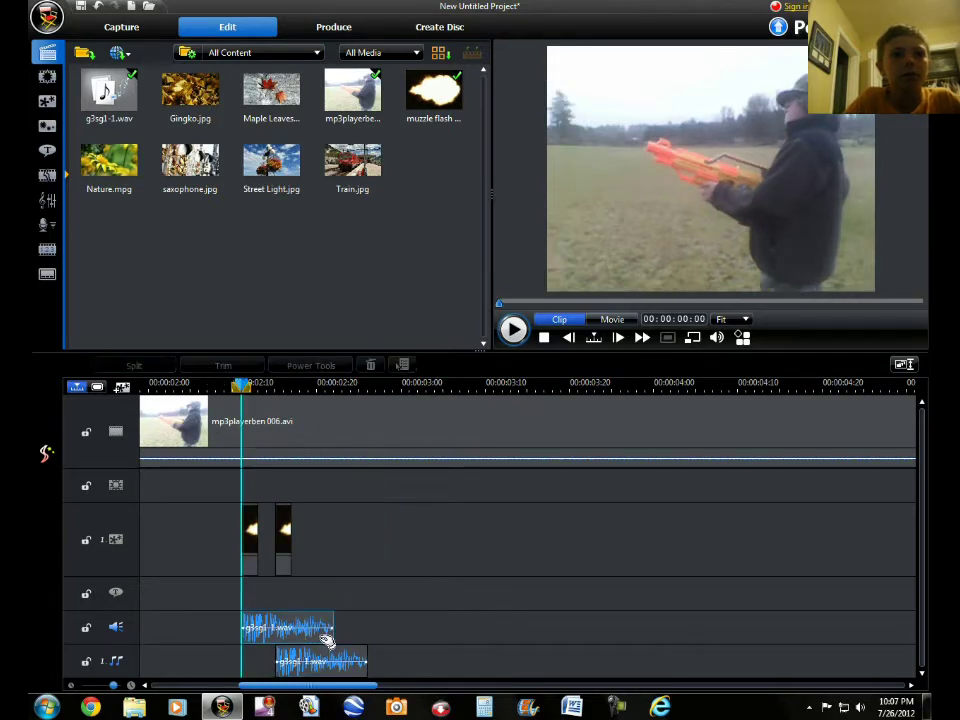
left_click(333, 639)
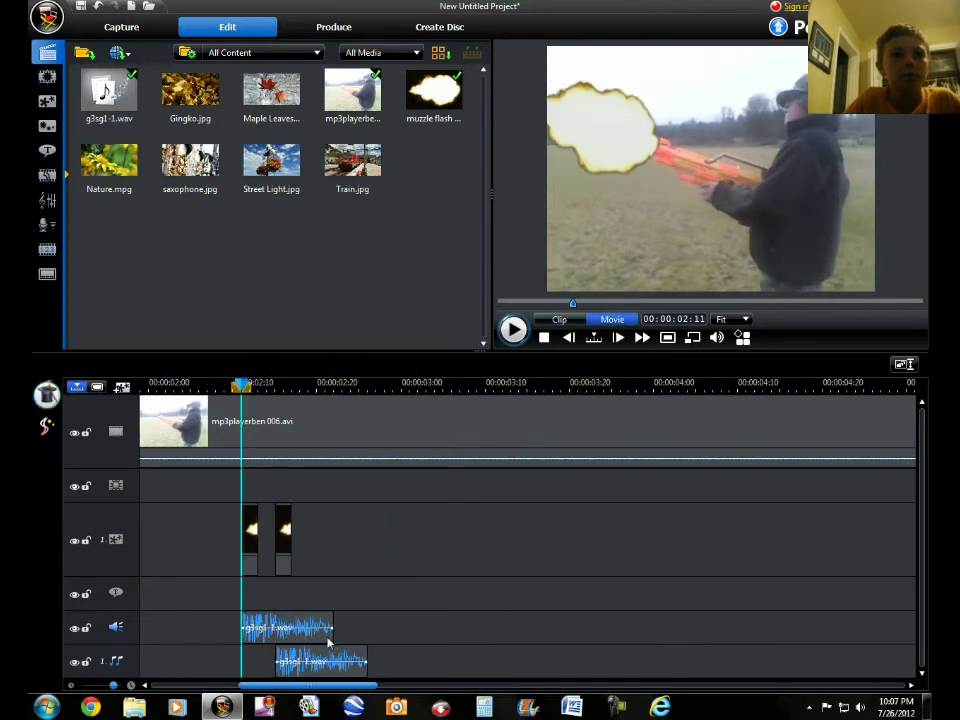
left_click_drag(328, 642, 703, 653)
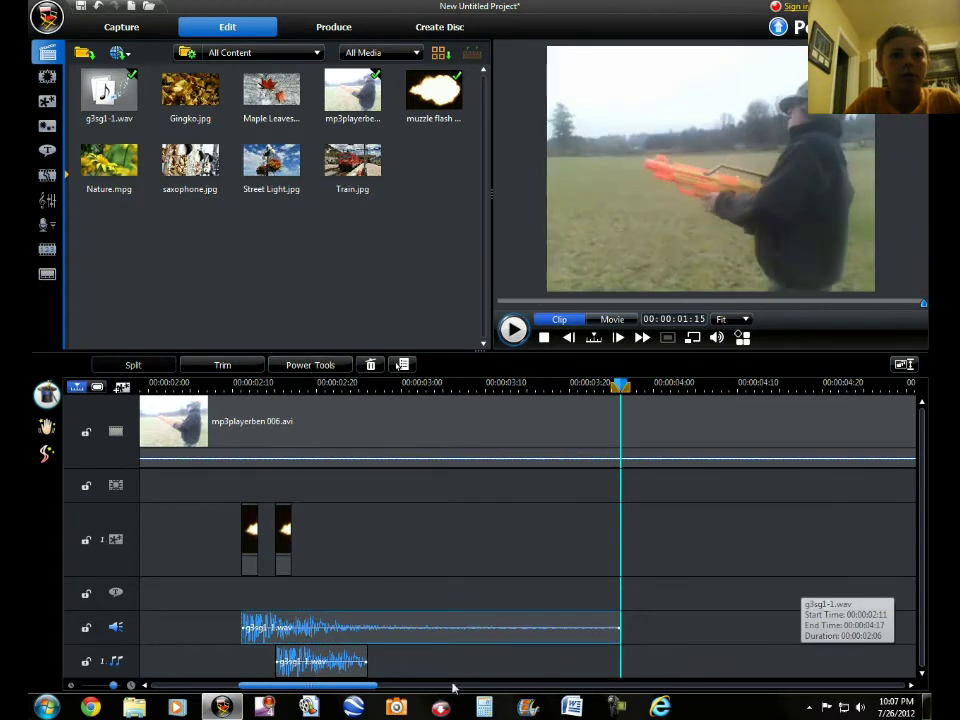
left_click(357, 673)
left_click_drag(368, 673, 771, 671)
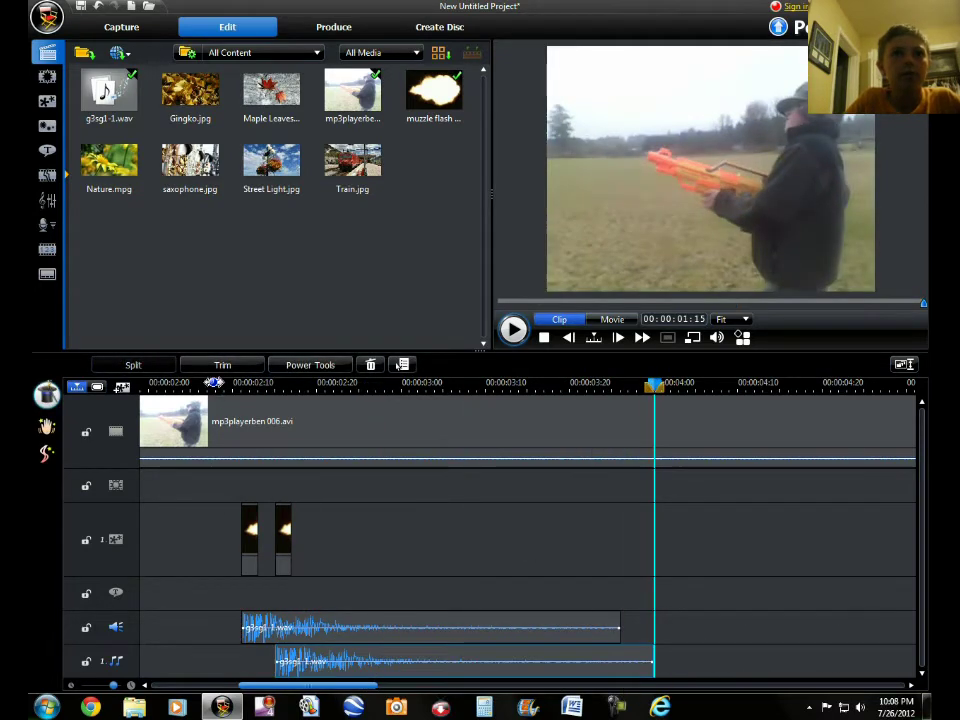
Play the movie from 00:00:02:07 to check the muzzle flashes together with the gunshot sounds.
left_click(212, 383)
left_click(607, 320)
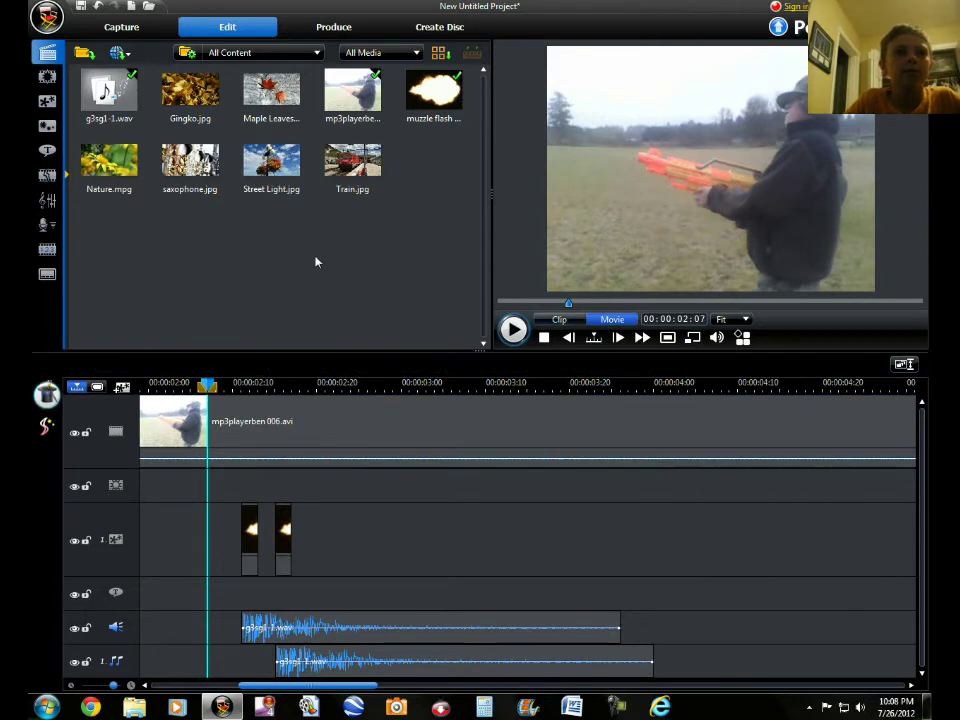
key("space")
key("space")
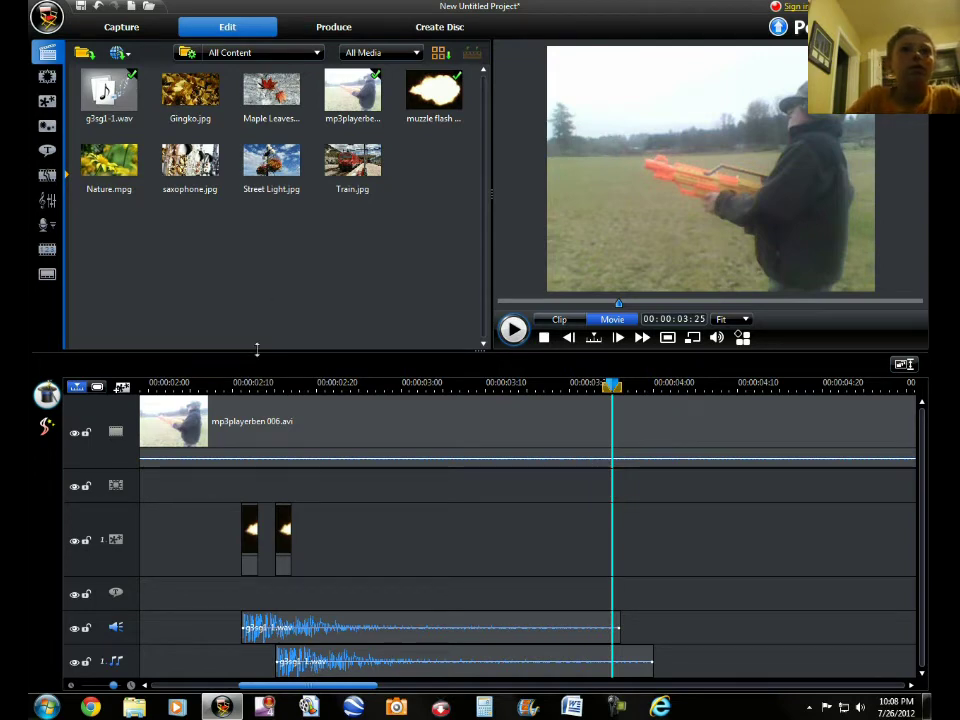
Add a third muzzle flash to the PiP track shortly after the second one and shorten it to about 2 frames.
left_click_drag(434, 92, 318, 555)
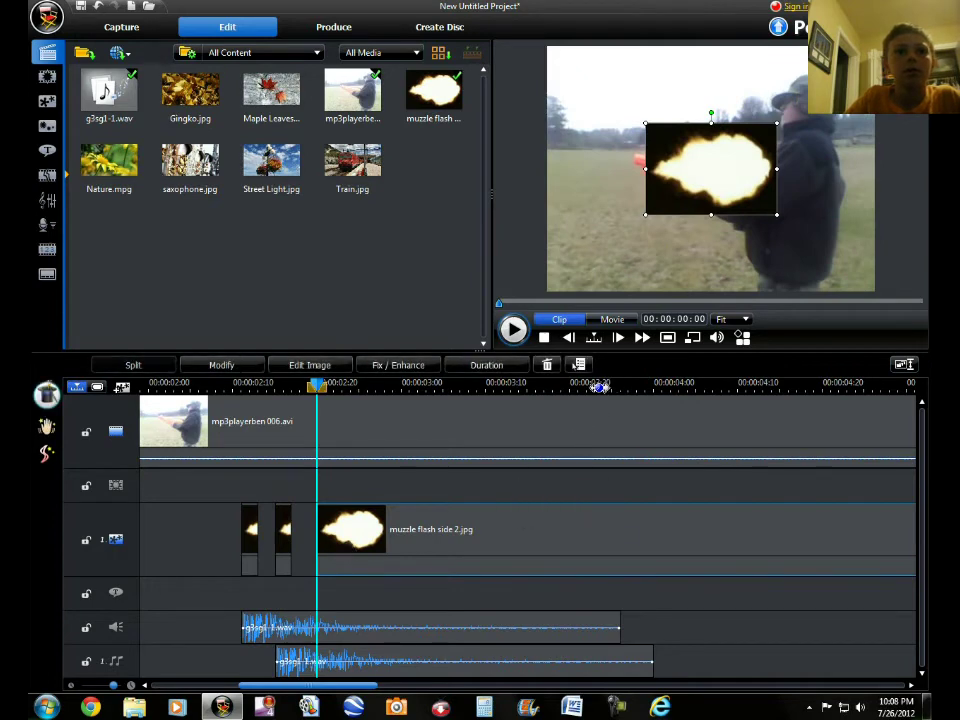
left_click_drag(600, 388, 353, 438)
scroll(352, 437, "up", 1)
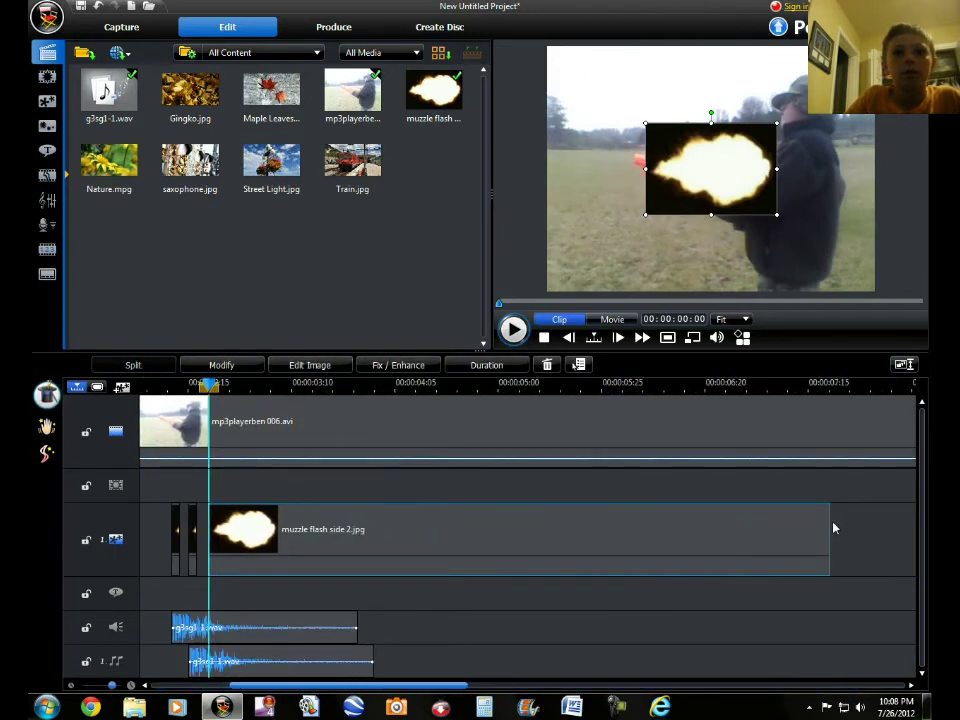
left_click_drag(835, 528, 205, 566)
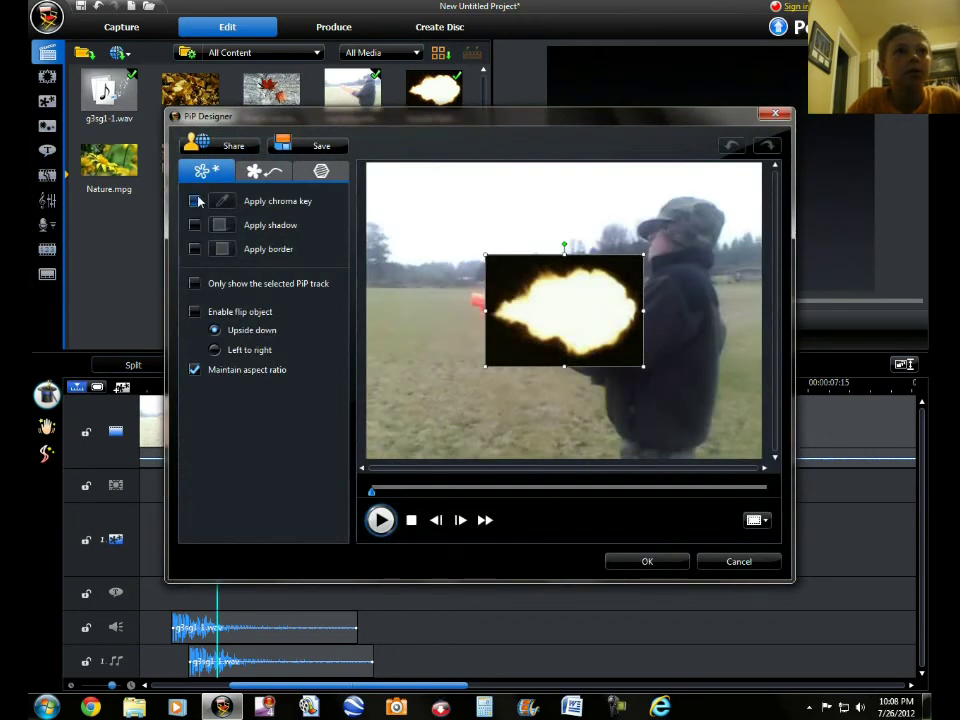
Apply chroma key to the third muzzle flash in the PiP Designer with the intensity level at maximum.
left_click(195, 201)
left_click(221, 202)
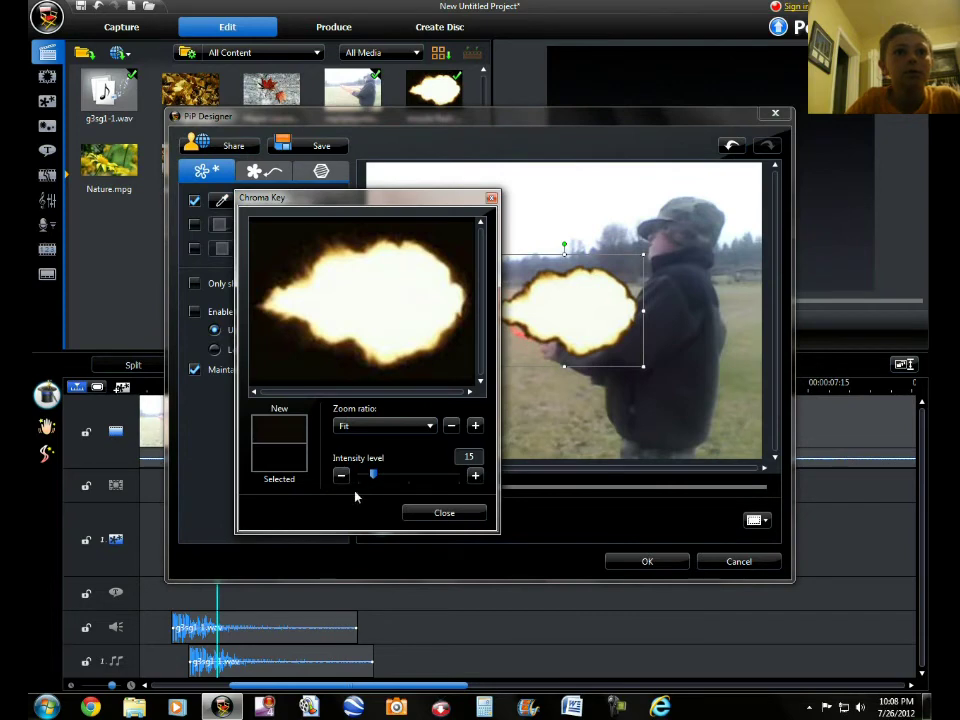
left_click_drag(375, 477, 508, 477)
left_click(445, 513)
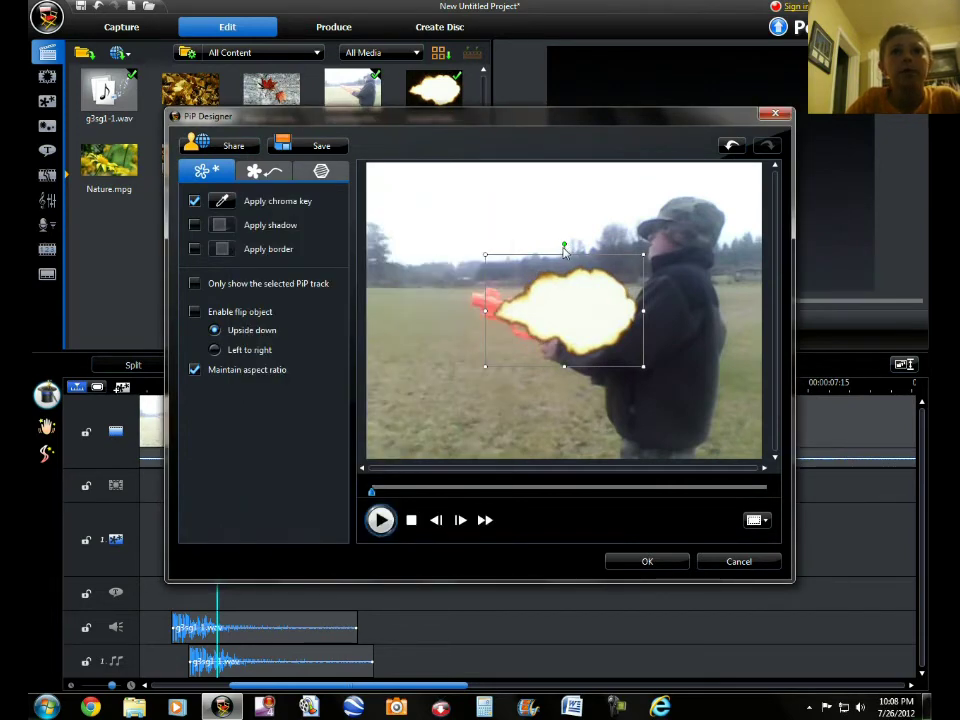
Rotate the third muzzle flash slightly clockwise and position its tip at the toy gun's muzzle in the PiP Designer.
left_click_drag(564, 245, 580, 247)
left_click_drag(523, 306, 386, 273)
left_click_drag(441, 303, 429, 307)
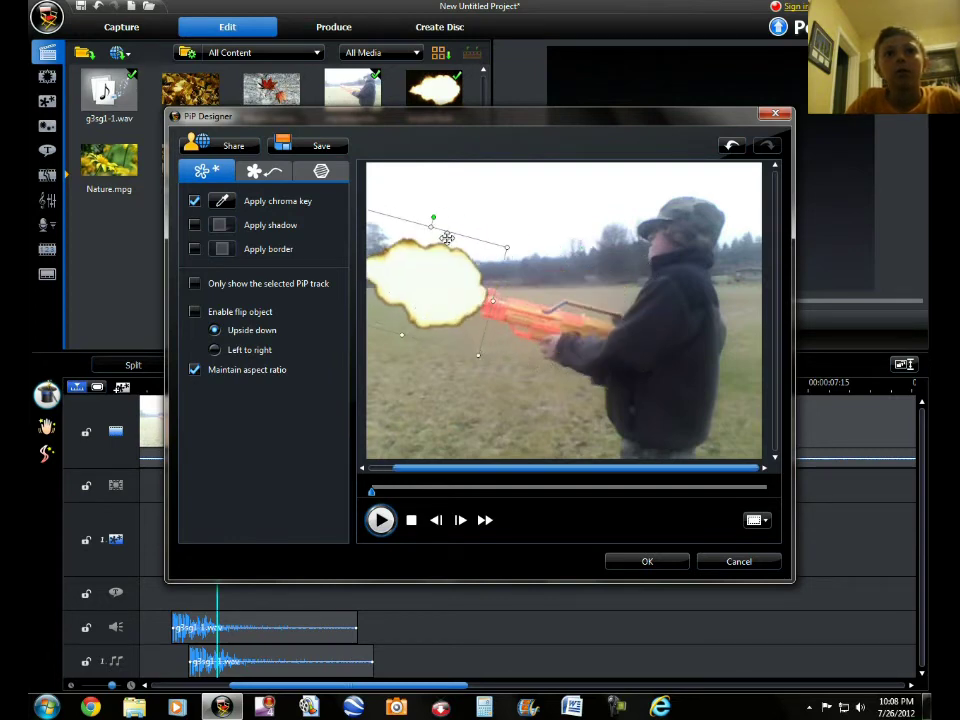
left_click_drag(415, 277, 416, 285)
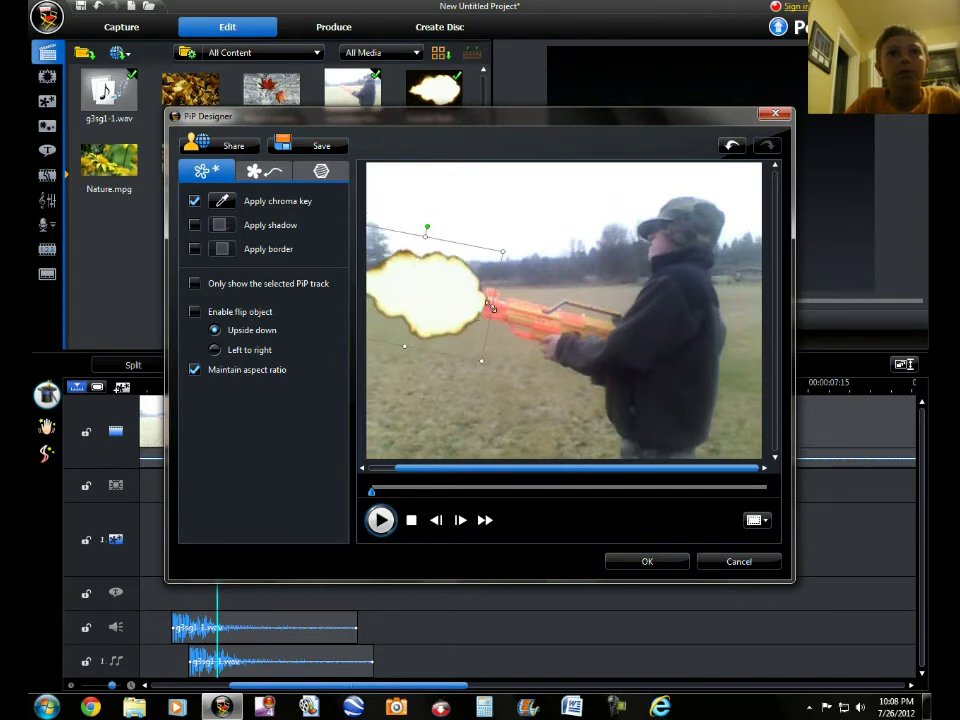
left_click_drag(500, 309, 502, 309)
left_click_drag(463, 299, 450, 297)
left_click(647, 561)
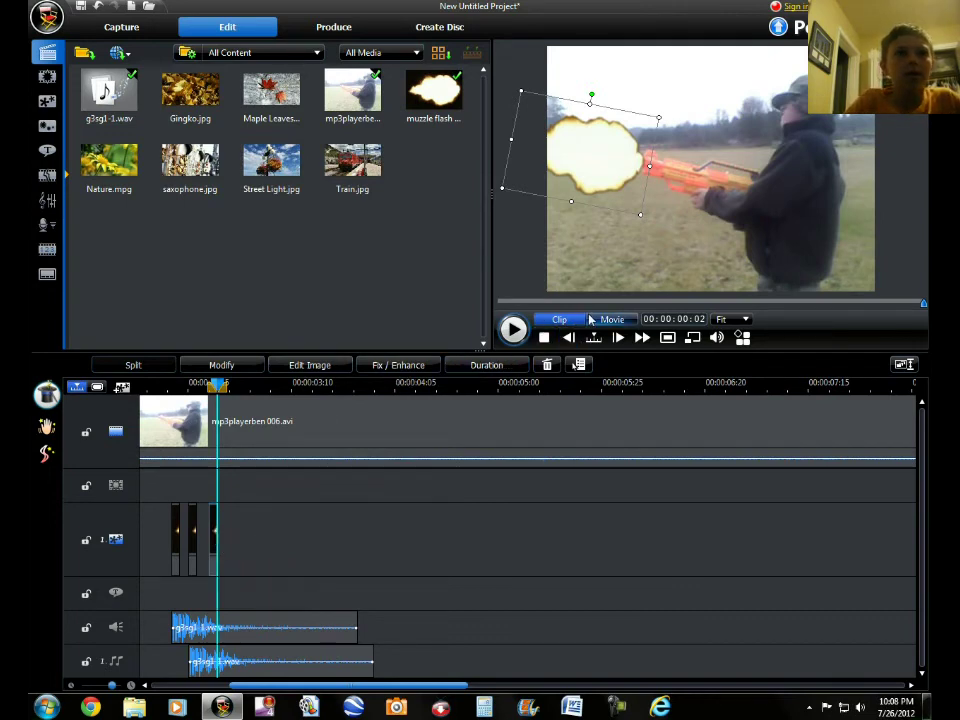
Add the Music 2 and Music 3 tracks to the movie timeline in the Track Manager.
left_click(598, 319)
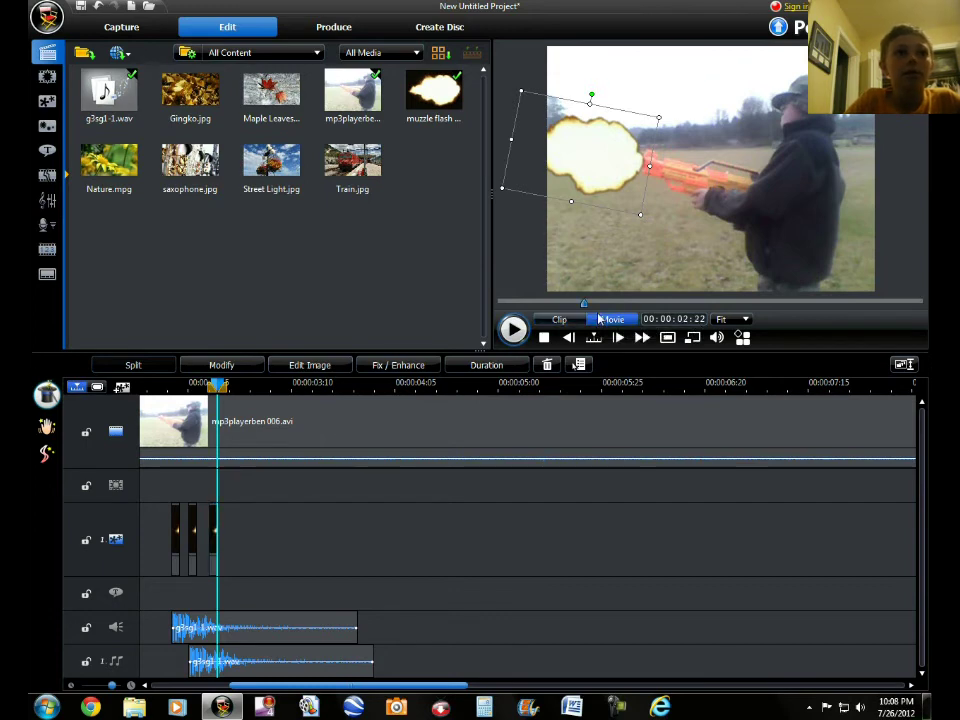
left_click(122, 387)
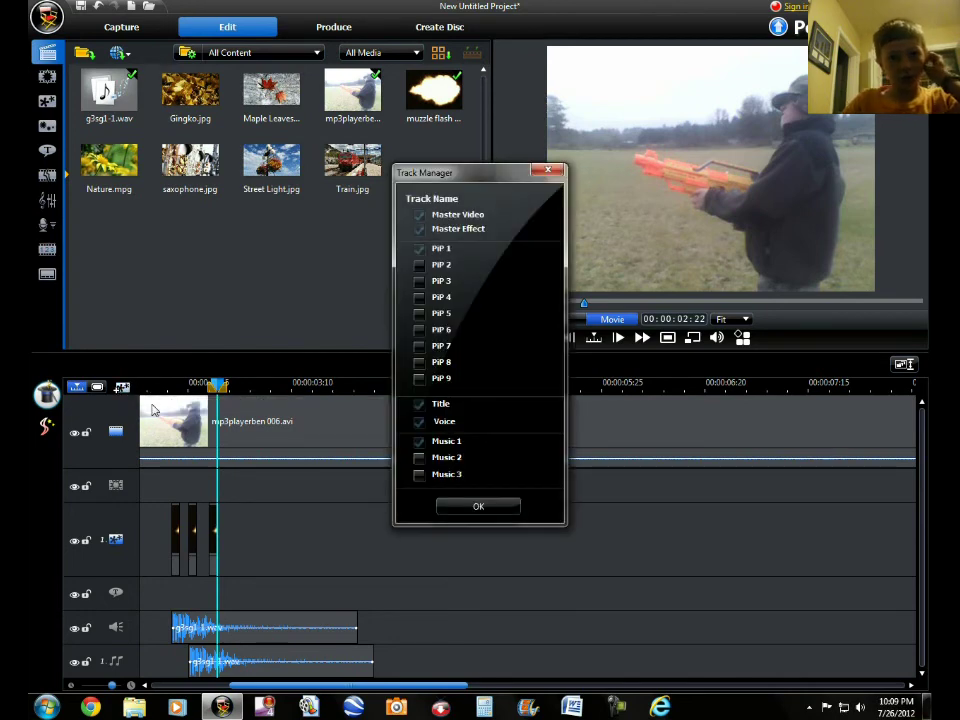
left_click(418, 475)
left_click(478, 506)
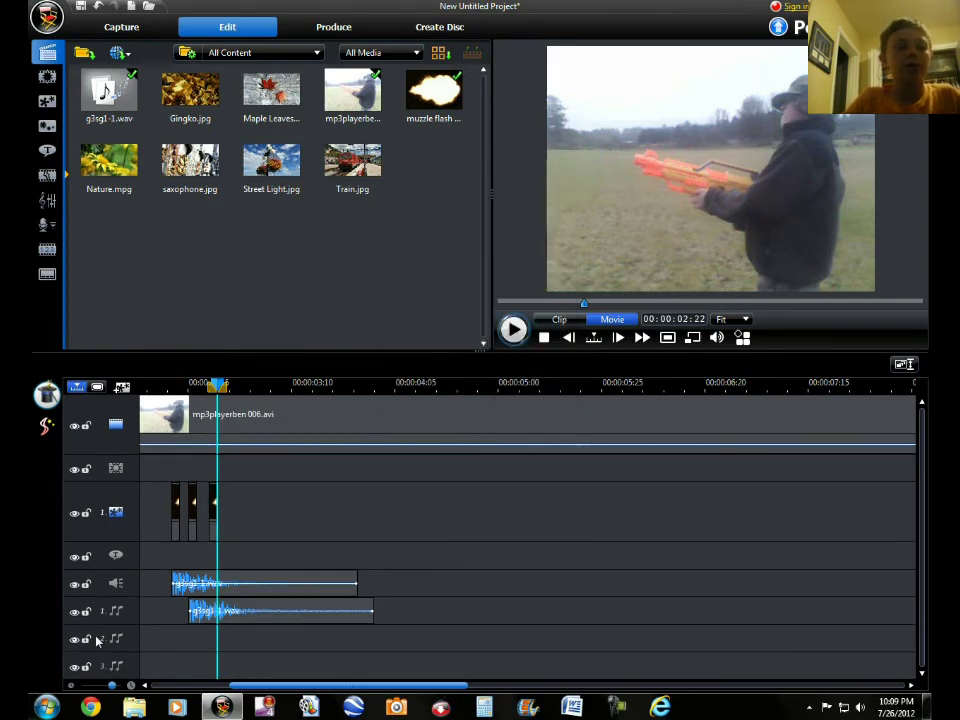
Place g3sg1-1.wav on the second music track, starting at the third muzzle flash, with its full length of 00:00:01:15.
left_click_drag(109, 95, 206, 643)
left_click_drag(394, 648, 274, 643)
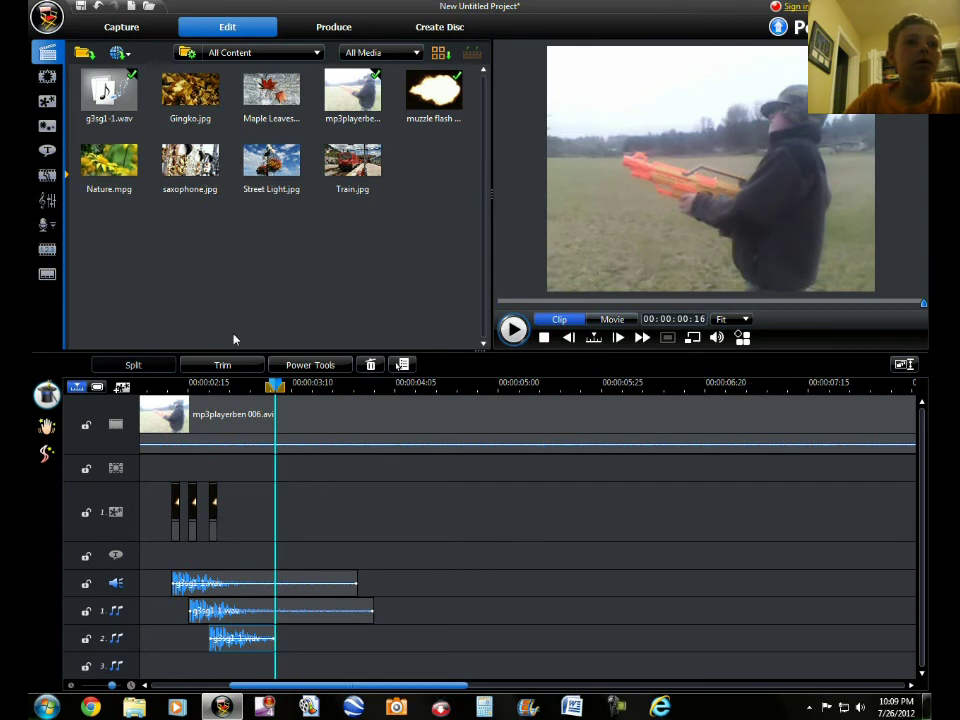
left_click_drag(278, 648, 467, 643)
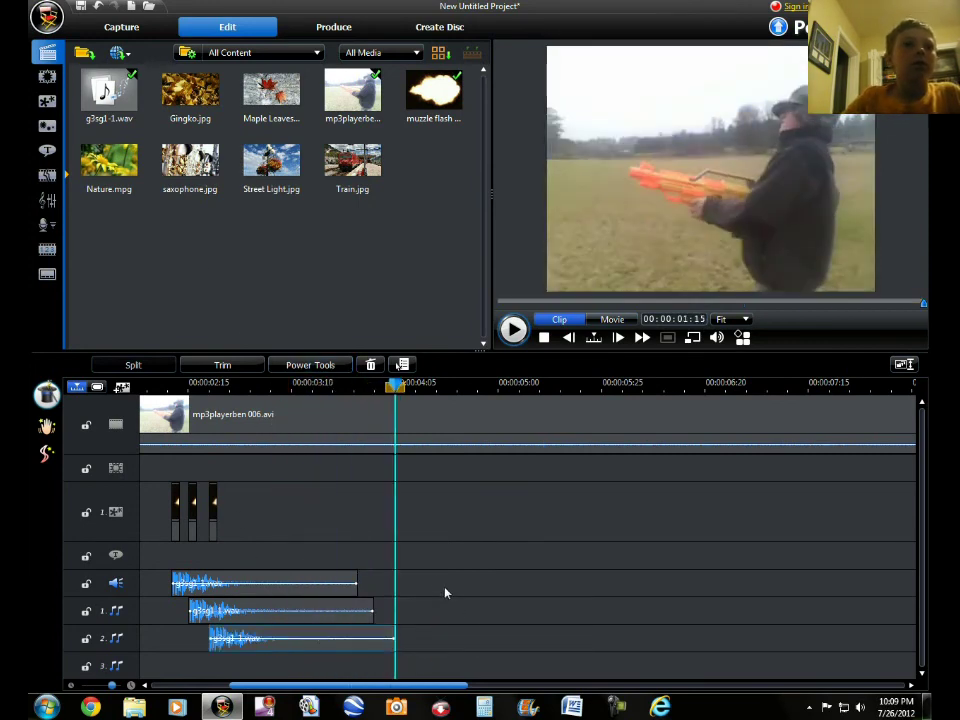
Play the movie from 00:00:02:08 to check all three muzzle flashes with their gunshot sounds.
left_click(160, 388)
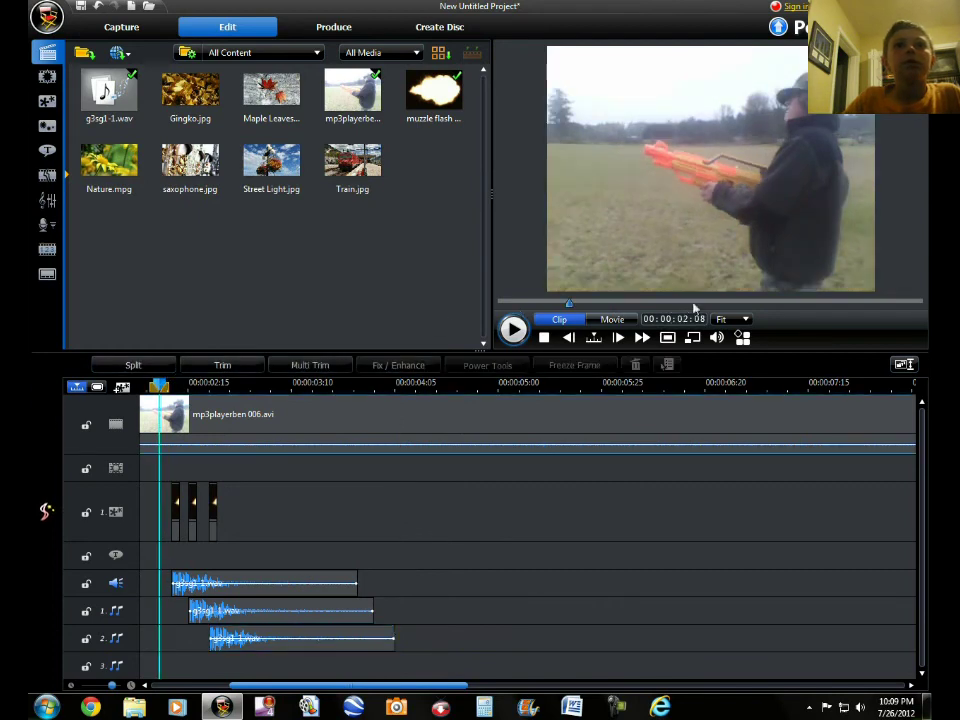
left_click(626, 320)
left_click(514, 329)
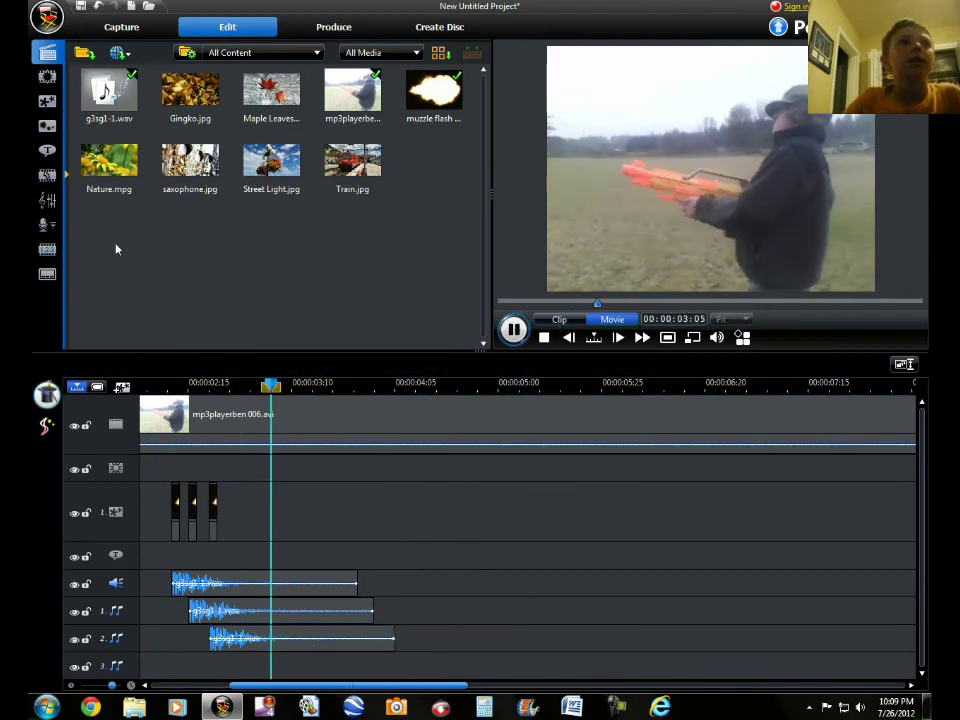
key("space")
Import Halo 2 End Credits.mp3 from My Documents and place it on the third music track, starting shortly before the first muzzle flash.
left_click(85, 54)
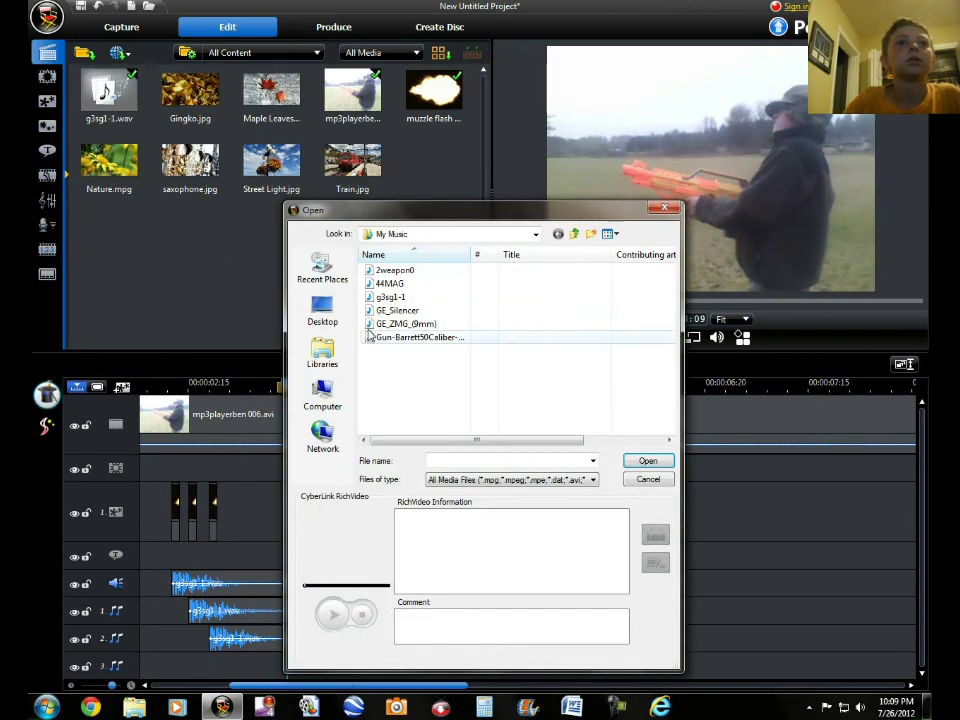
left_click(323, 310)
double_click(411, 317)
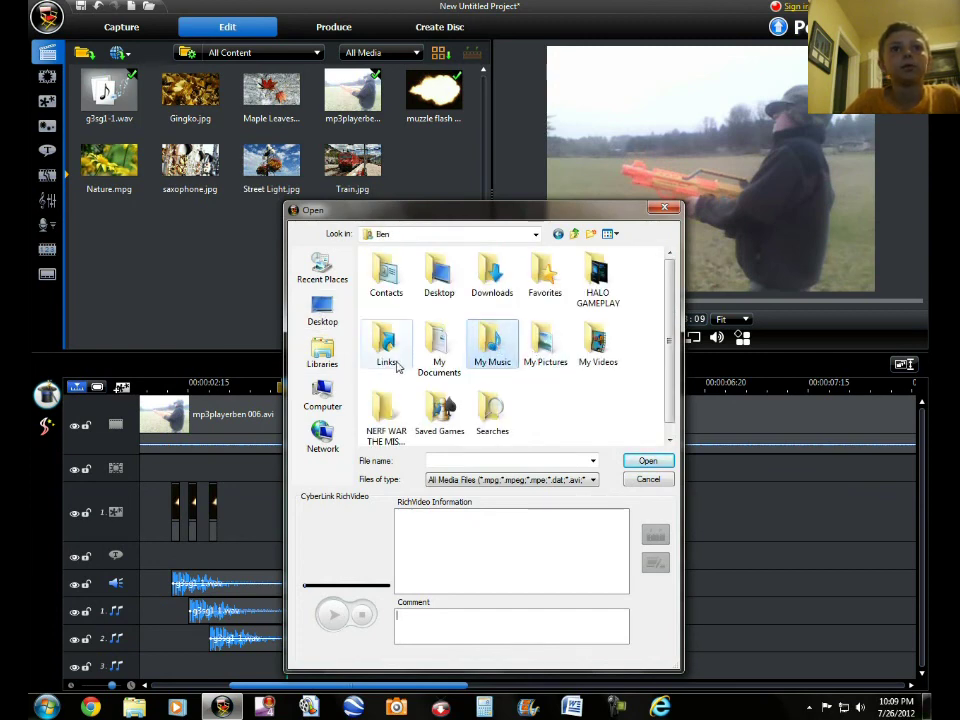
double_click(434, 352)
scroll(432, 367, "down", 10)
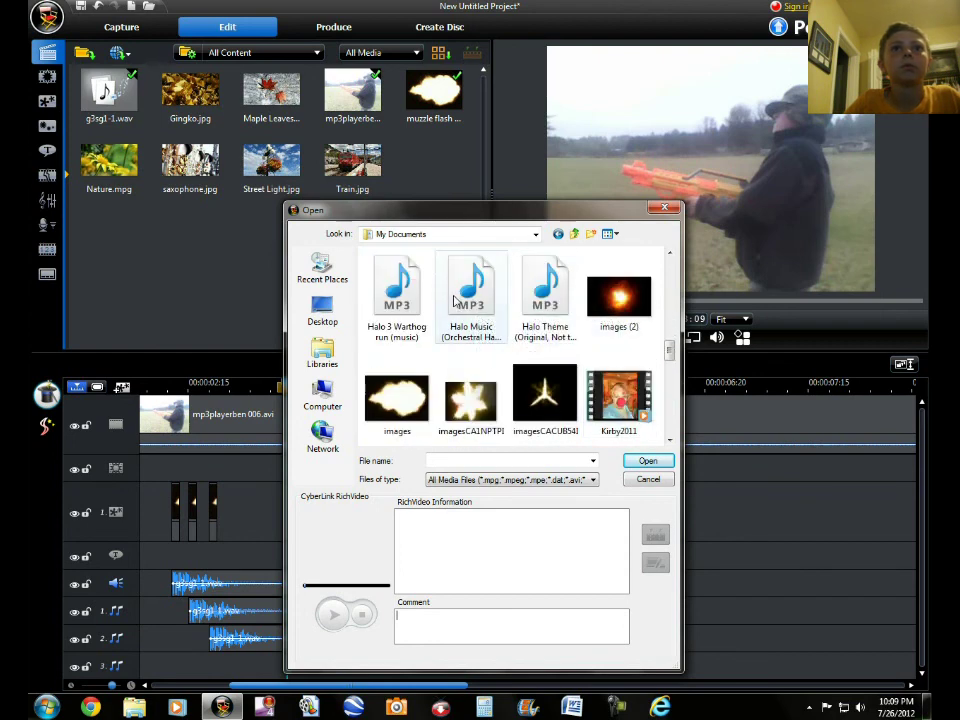
scroll(470, 300, "up", 1)
double_click(545, 295)
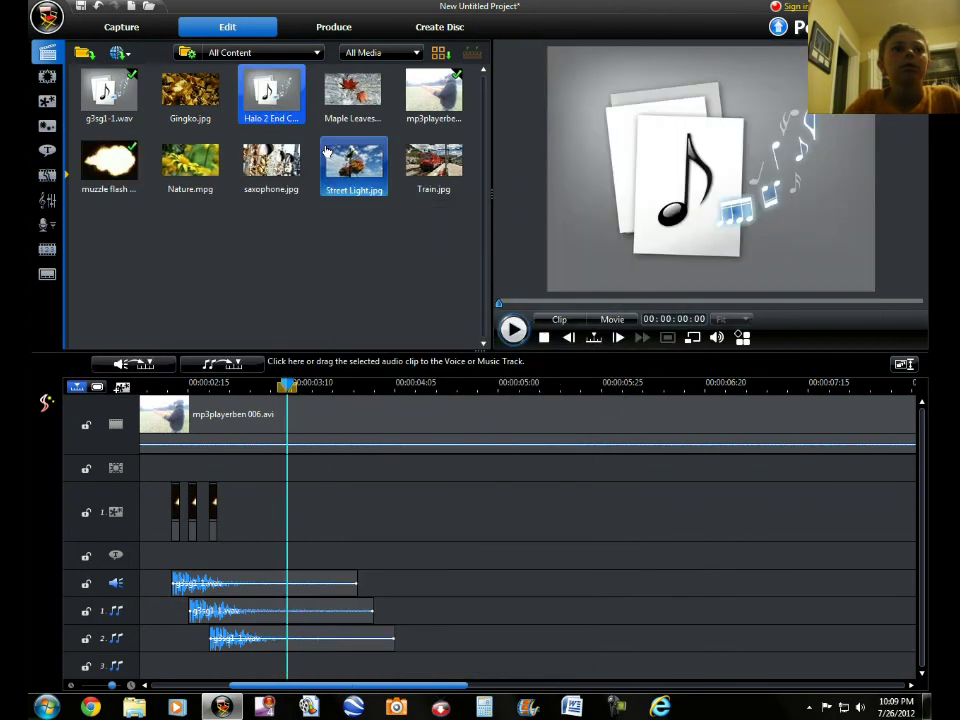
left_click_drag(272, 95, 145, 666)
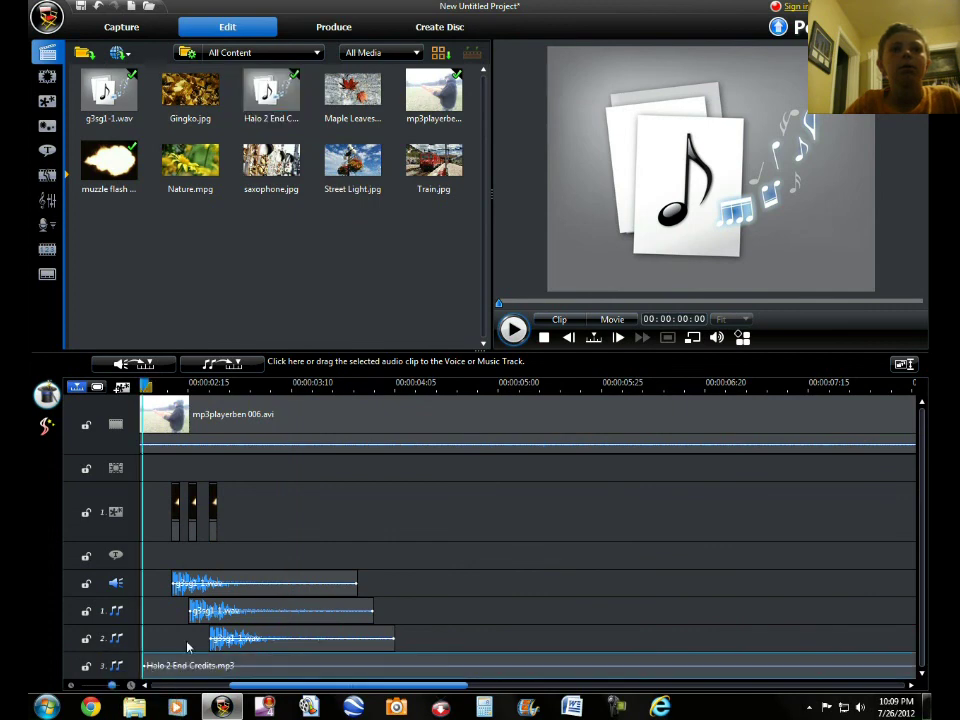
Play the movie from the start of the background music to check it with the flashes and gunshots.
left_click(612, 320)
key("space")
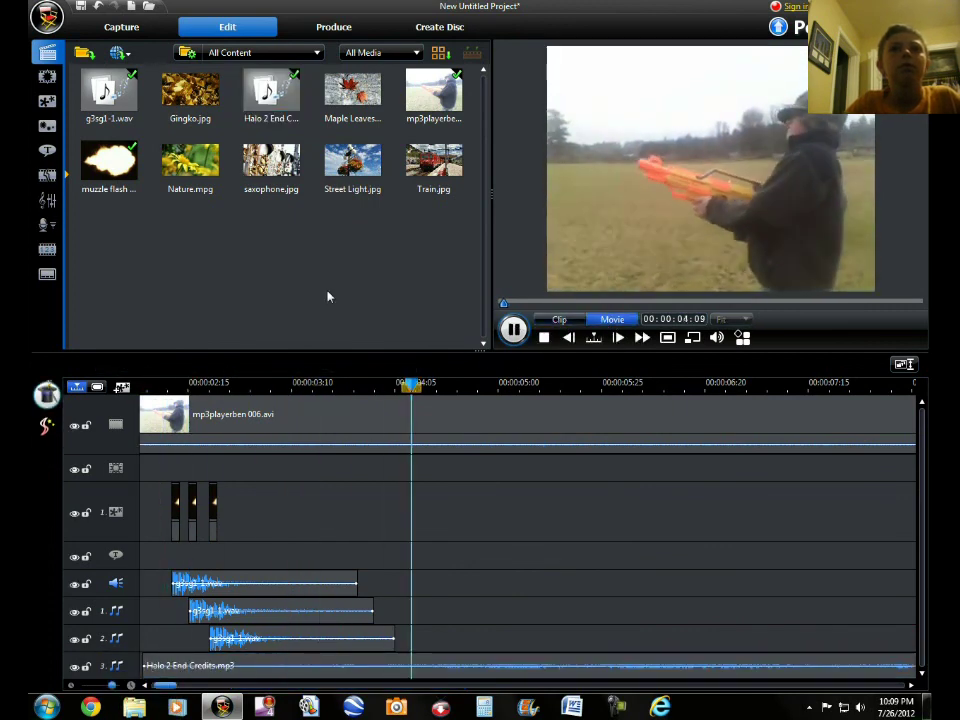
key("space")
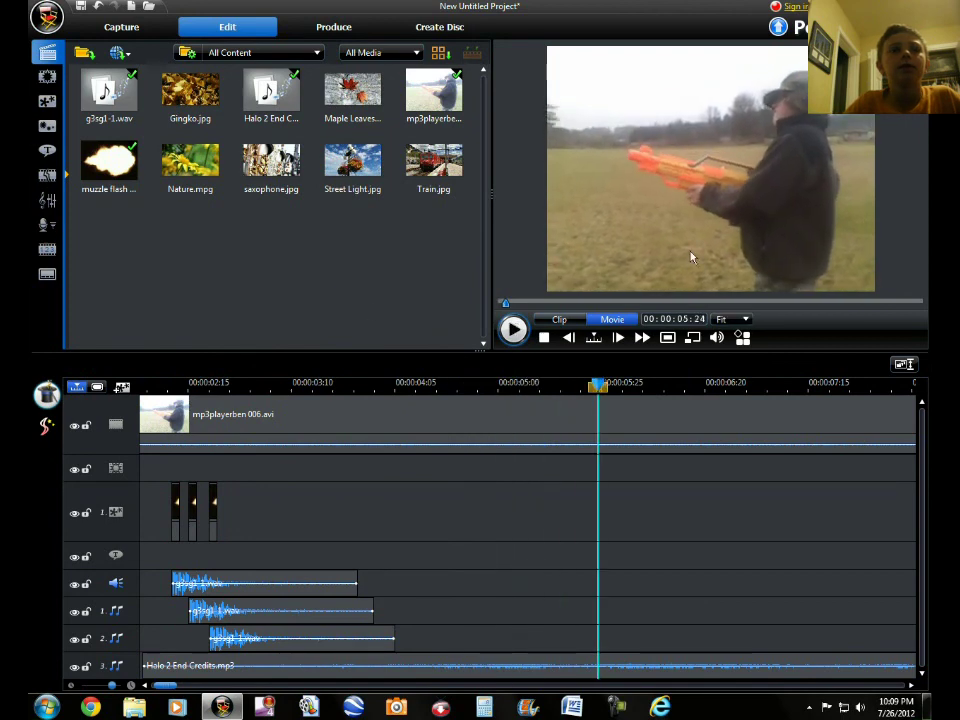